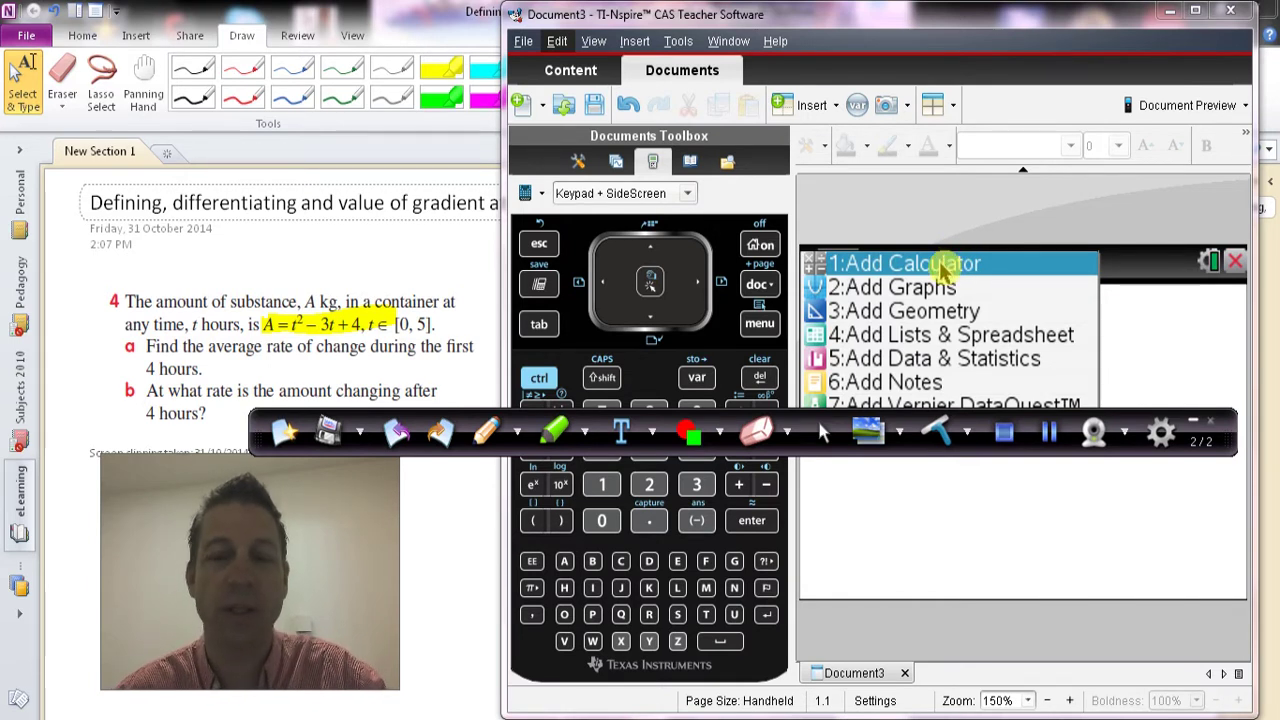
# - Dismiss the app choices and insert a new blank page 1.2 into Document3
pyautogui.click(1140, 278)
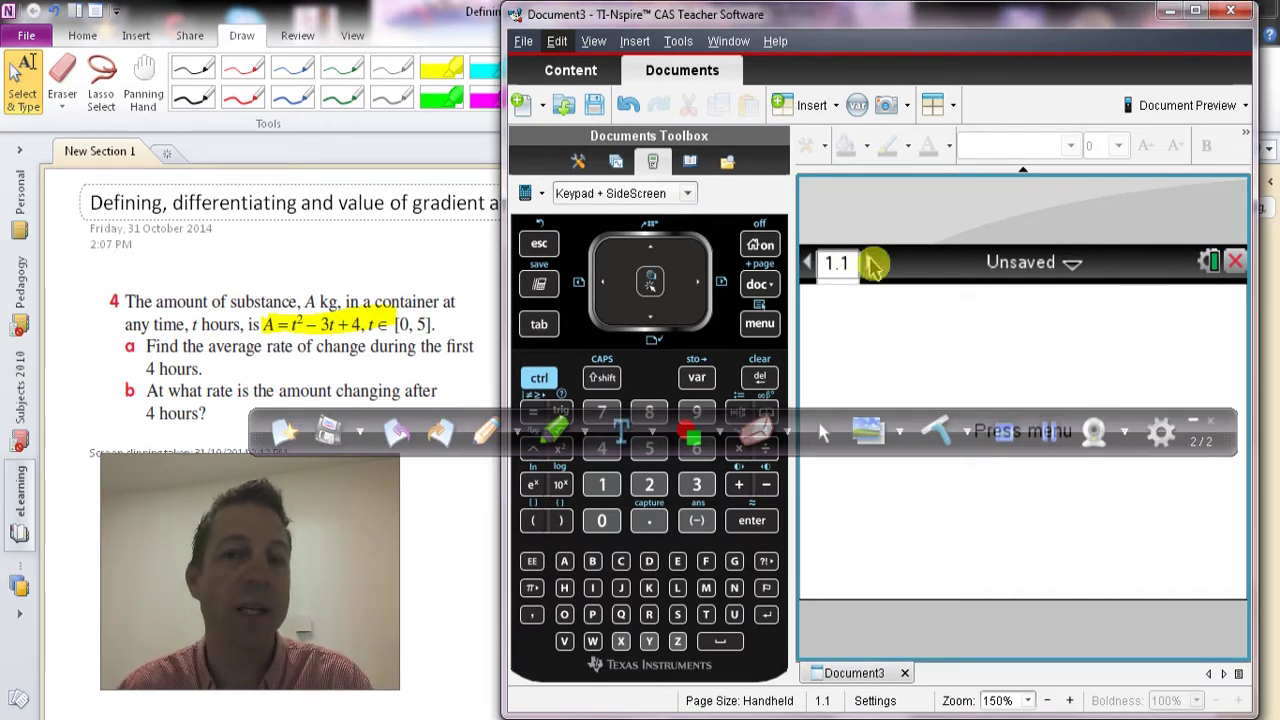
pyautogui.click(760, 287)
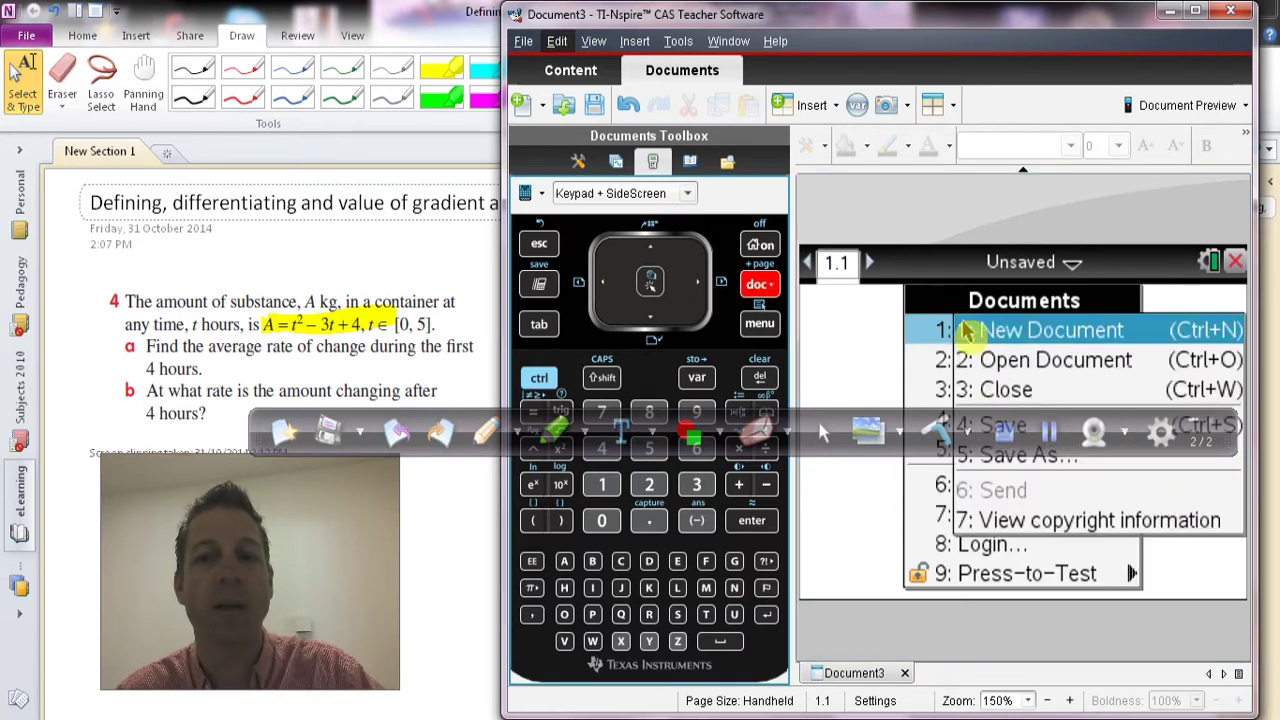
pyautogui.moveTo(937, 421)
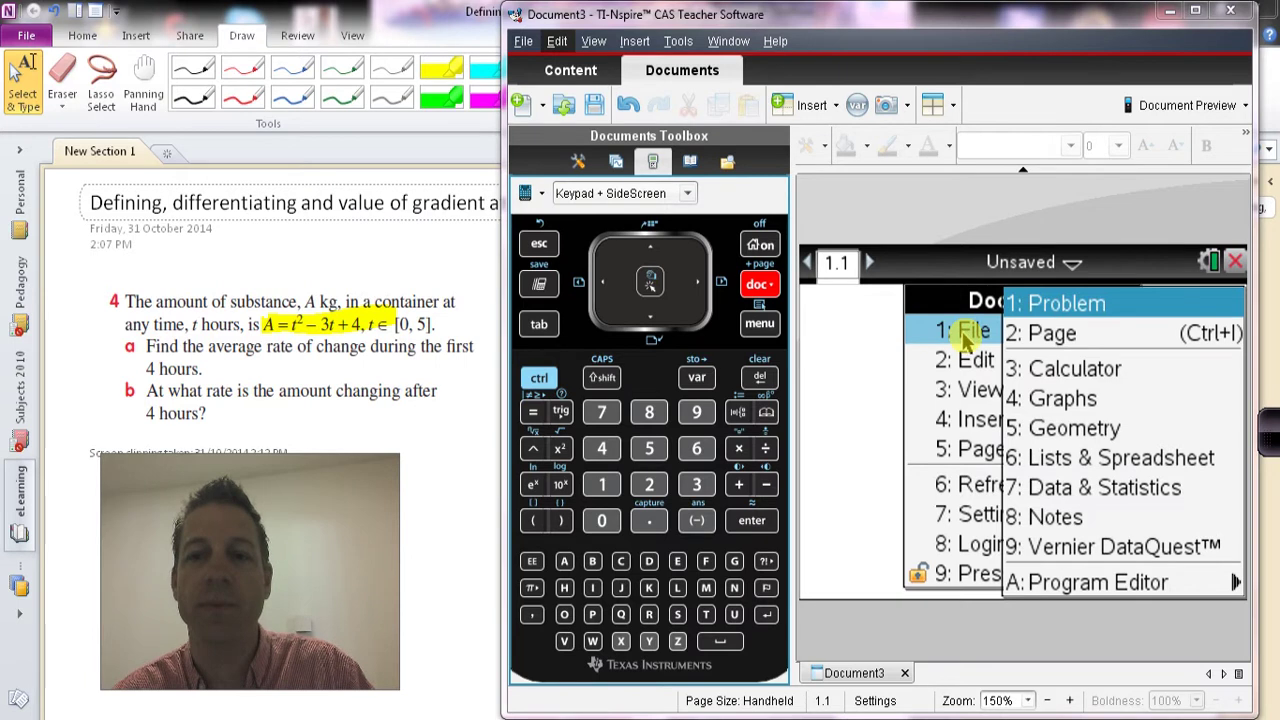
pyautogui.click(760, 285)
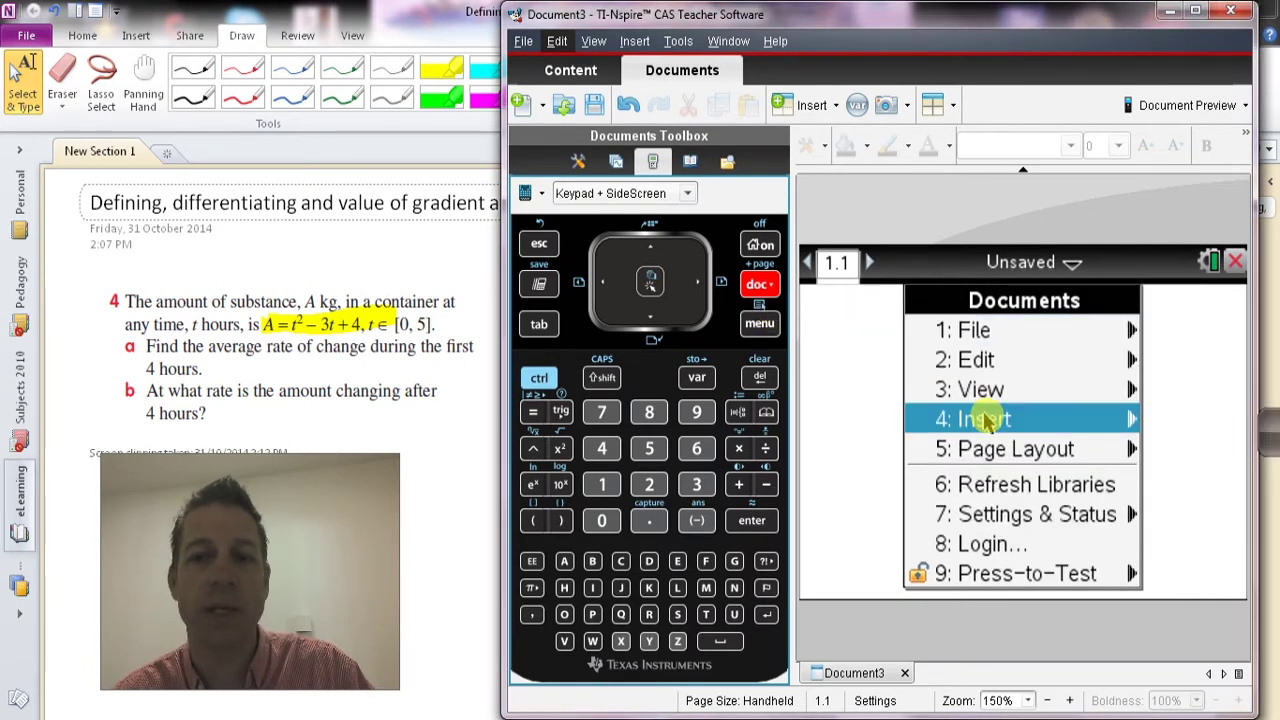
pyautogui.moveTo(988, 419)
pyautogui.click(1062, 335)
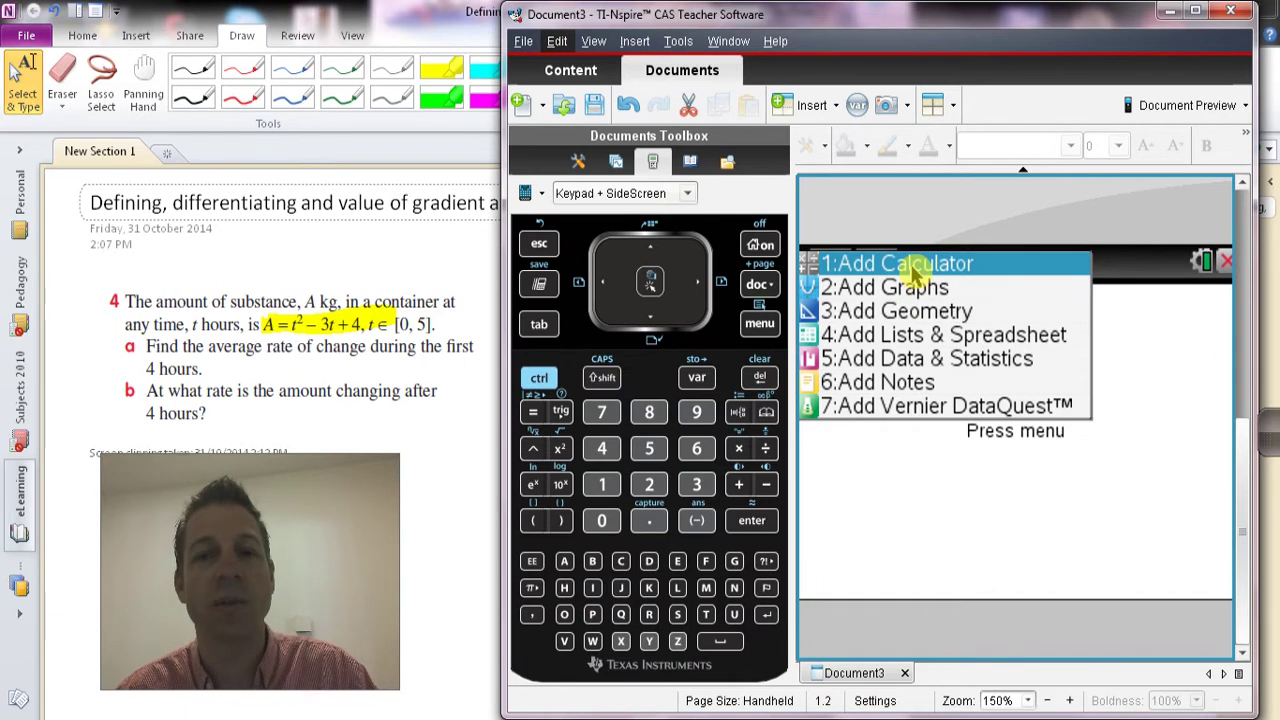
# - Return to page 1.1 and add a Calculator application there, leaving page 1.2 blank
pyautogui.press('Escape')
pyautogui.click(836, 264)
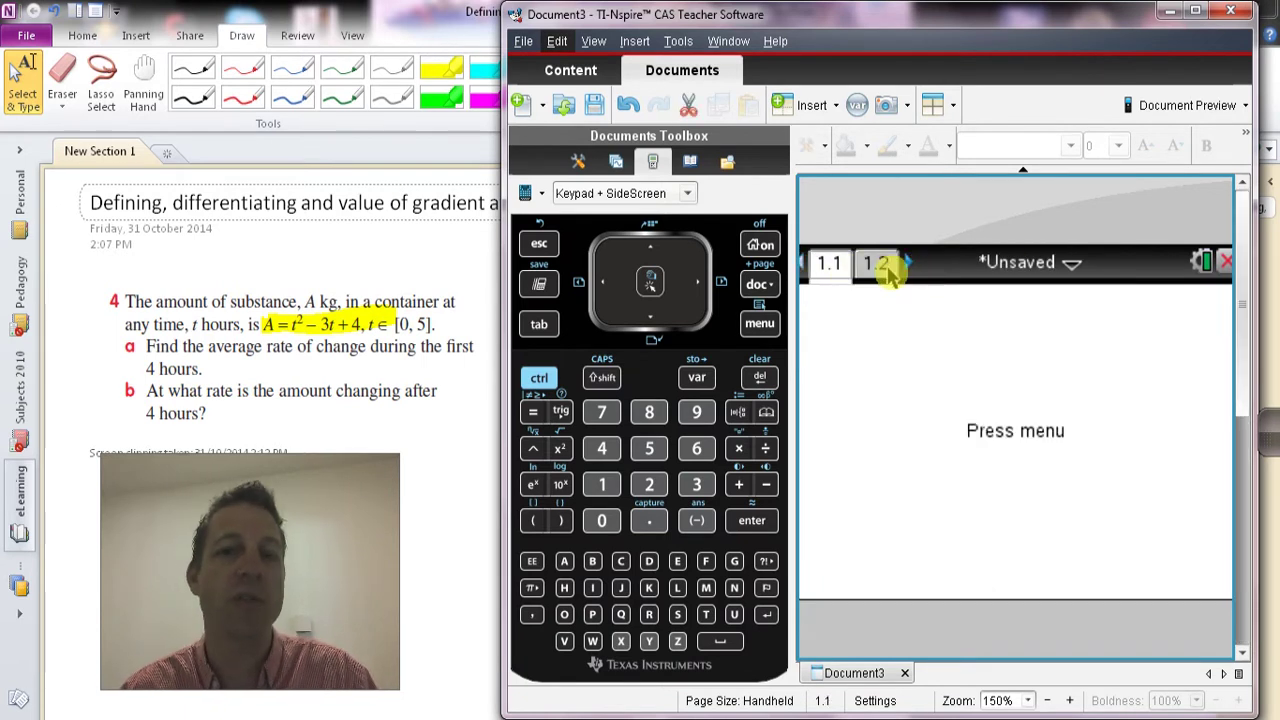
pyautogui.click(885, 265)
pyautogui.click(830, 266)
pyautogui.click(876, 276)
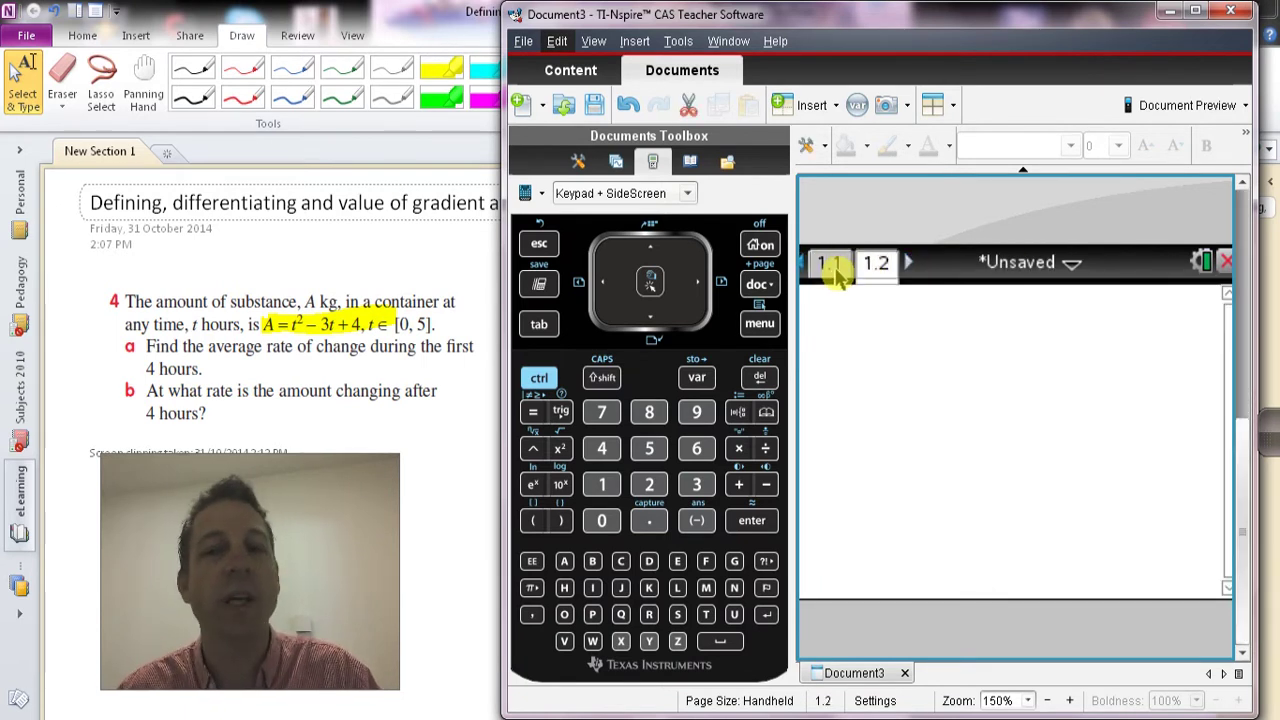
pyautogui.click(832, 270)
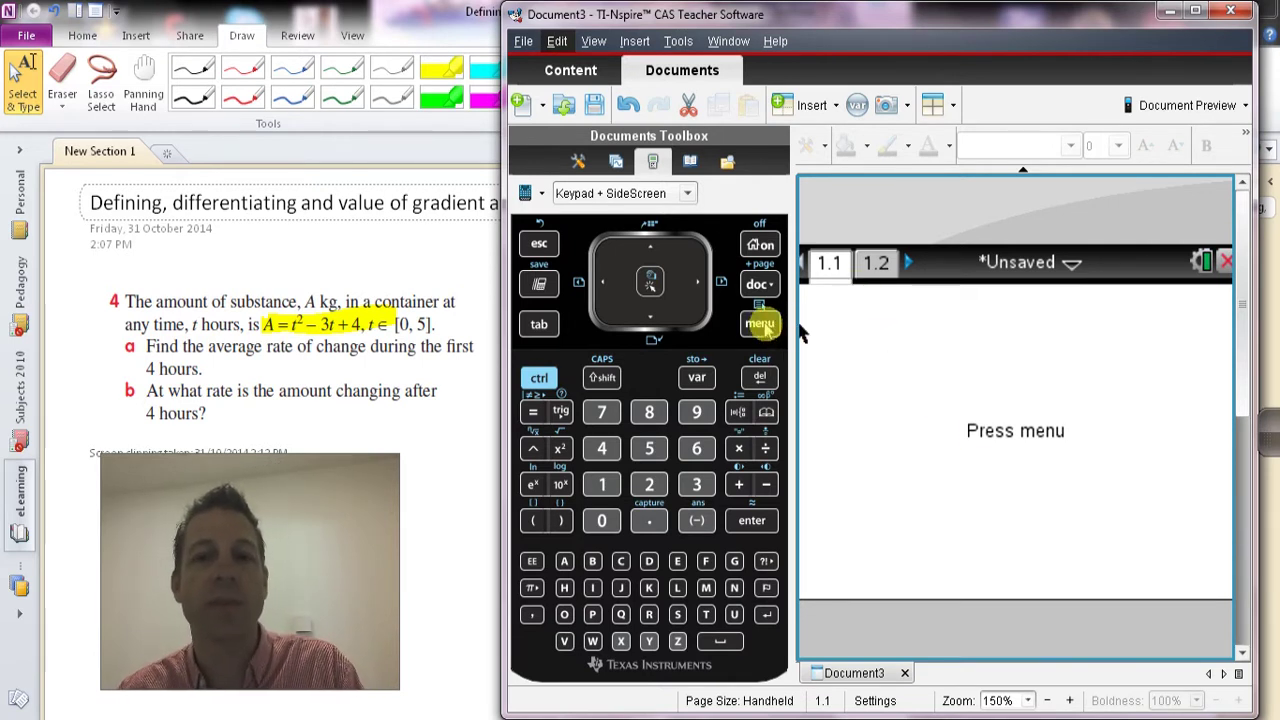
pyautogui.click(760, 323)
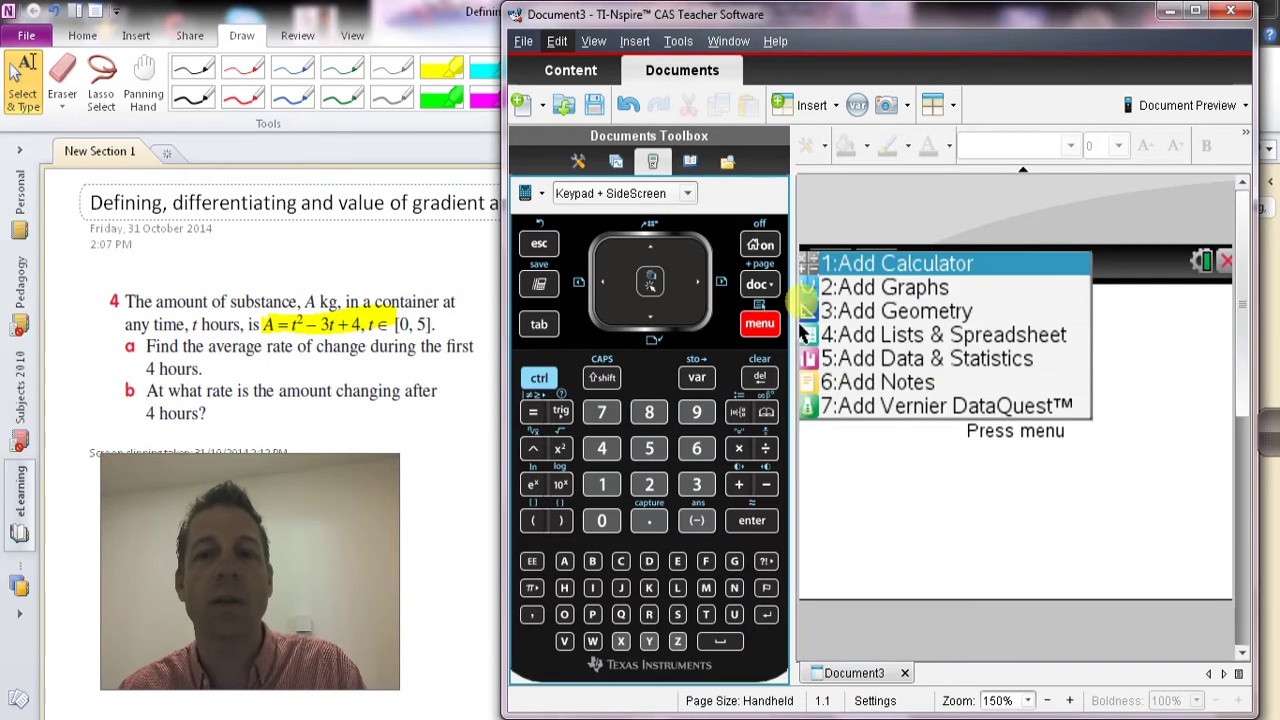
pyautogui.click(857, 272)
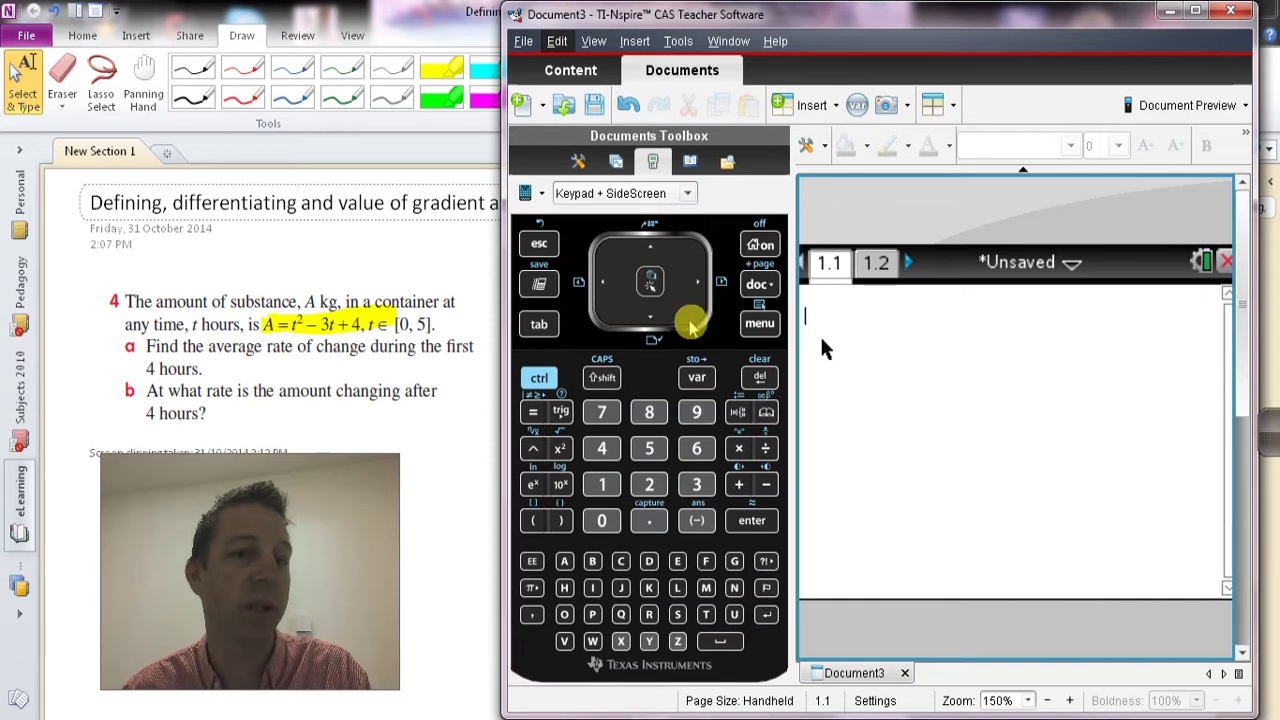
# - Try typing 'define' on the calculator entry line, then erase it
pyautogui.click(848, 314)
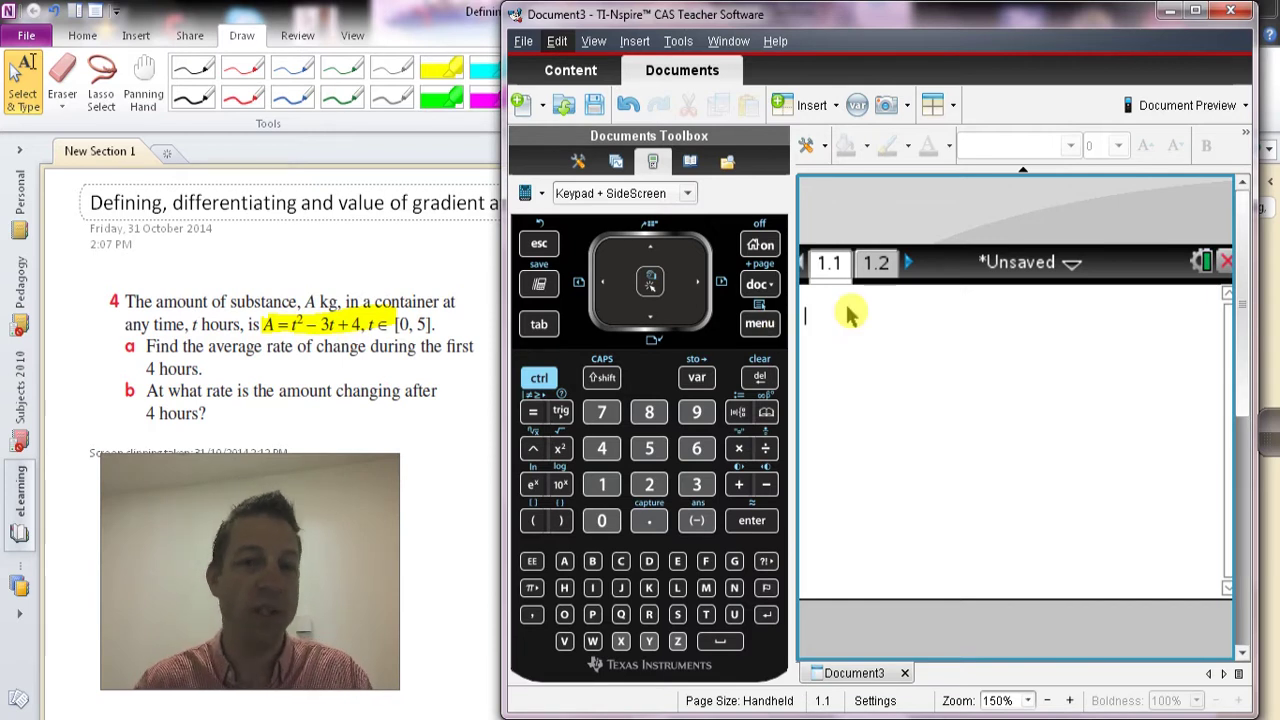
pyautogui.write('define')
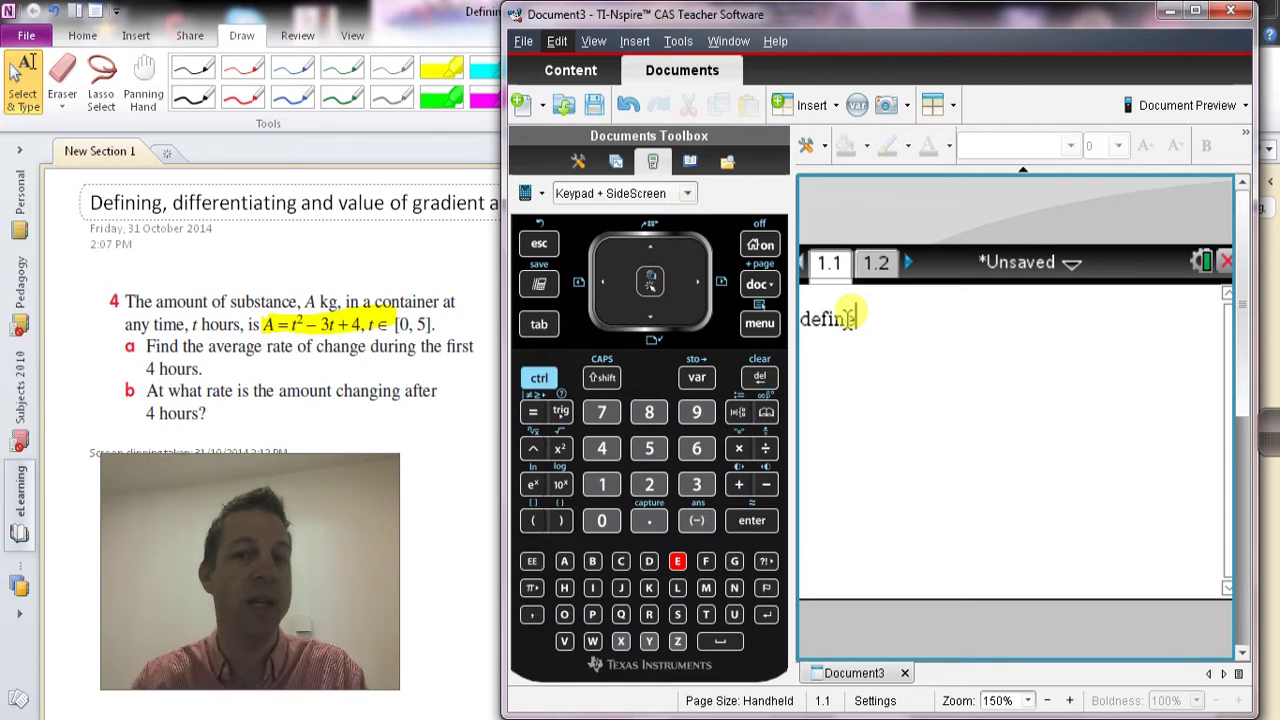
pyautogui.press('BackSpace')
pyautogui.press('BackSpace')
pyautogui.press('BackSpace')
pyautogui.press('BackSpace')
pyautogui.press('BackSpace')
pyautogui.press('BackSpace')
pyautogui.write('define')
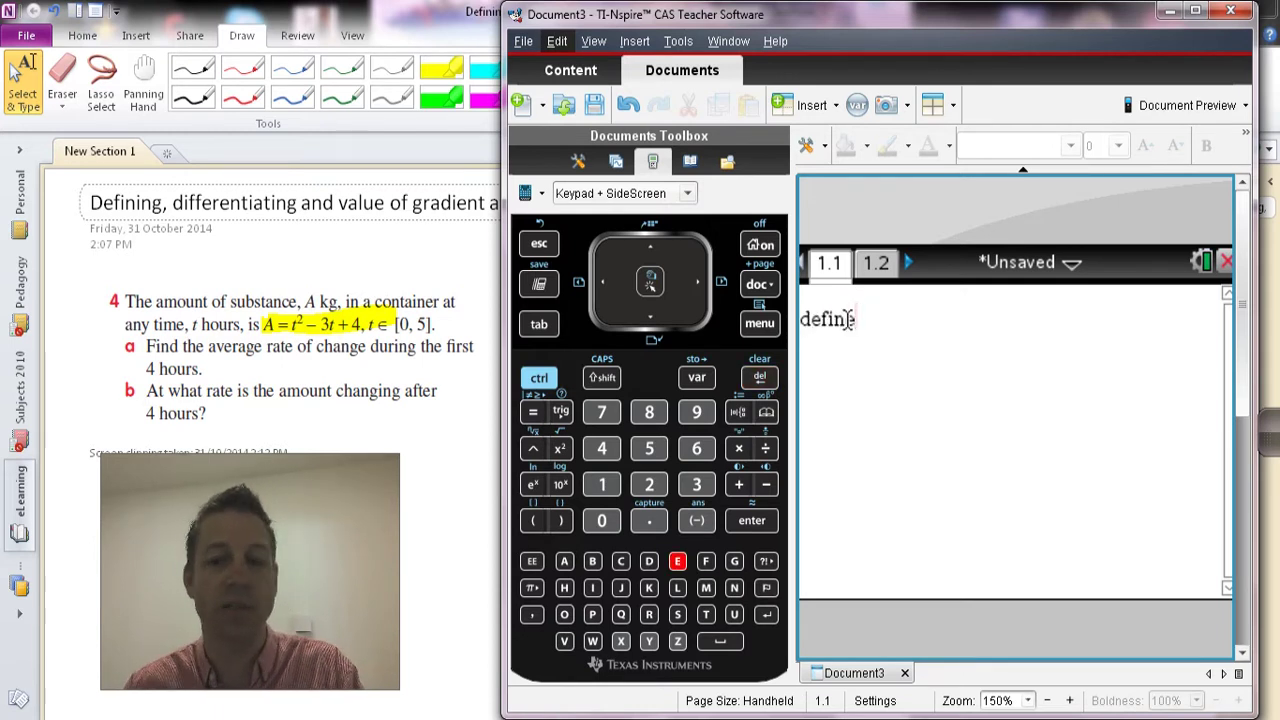
pyautogui.press('BackSpace')
pyautogui.press('BackSpace')
pyautogui.press('BackSpace')
pyautogui.press('BackSpace')
pyautogui.press('BackSpace')
pyautogui.press('BackSpace')
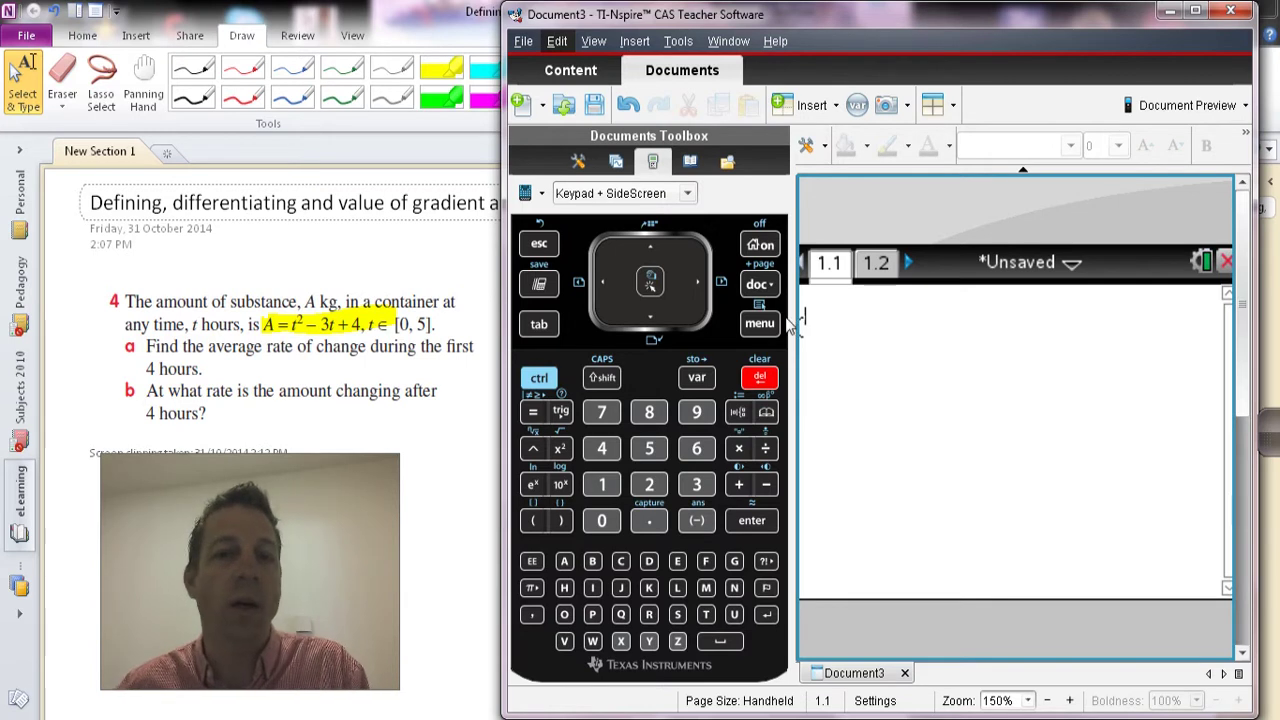
# - Insert the Define command from the menu and enter A=t²−3t+4, confirmed with Done
pyautogui.click(759, 323)
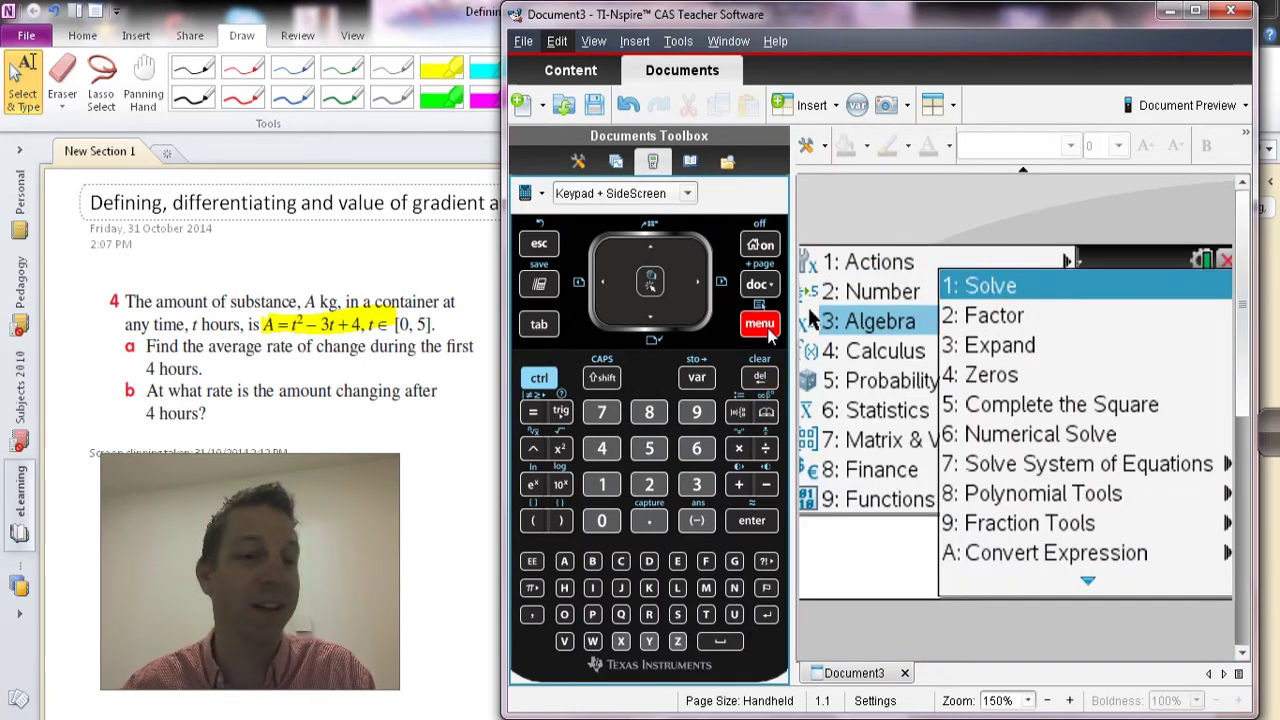
pyautogui.moveTo(884, 257)
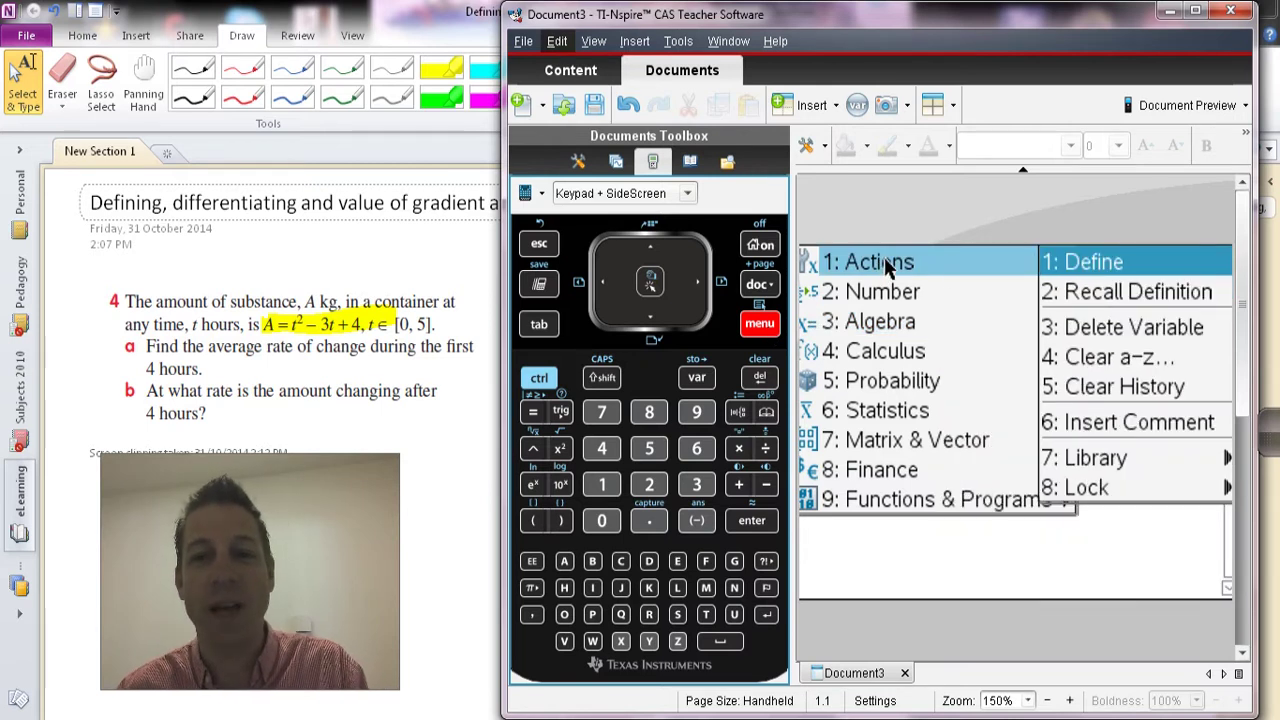
pyautogui.click(1075, 262)
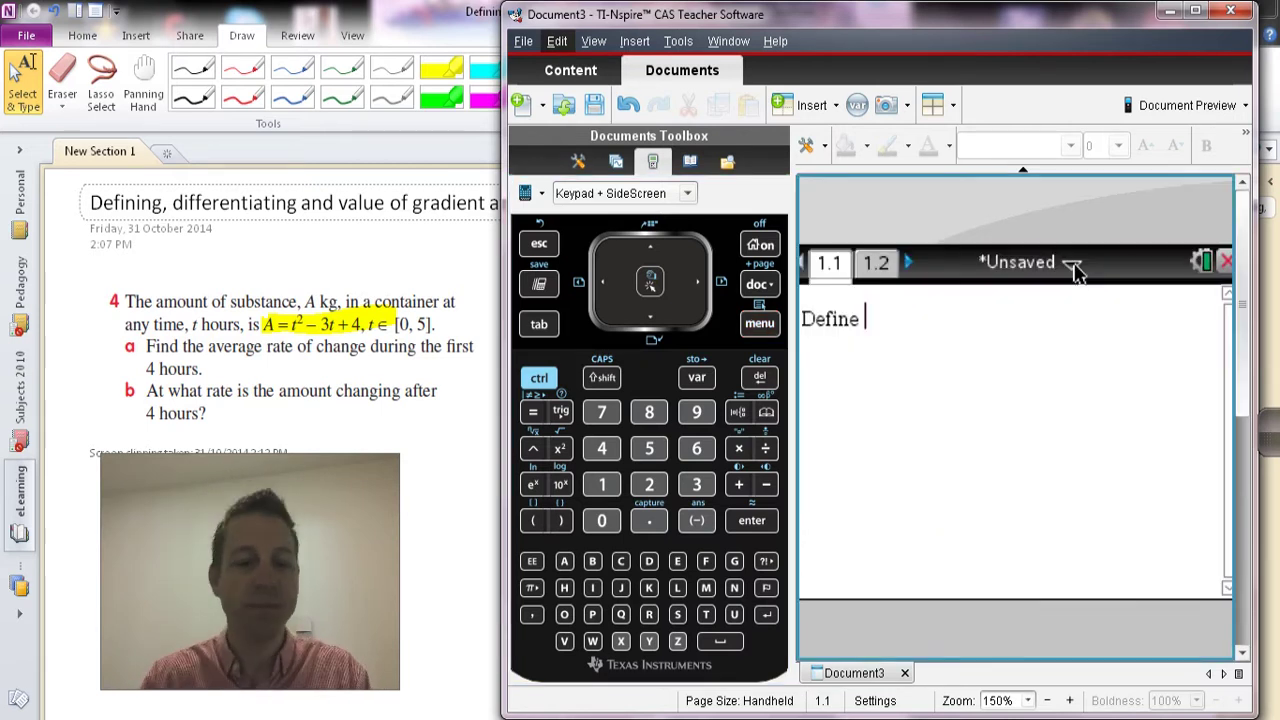
pyautogui.write('A=')
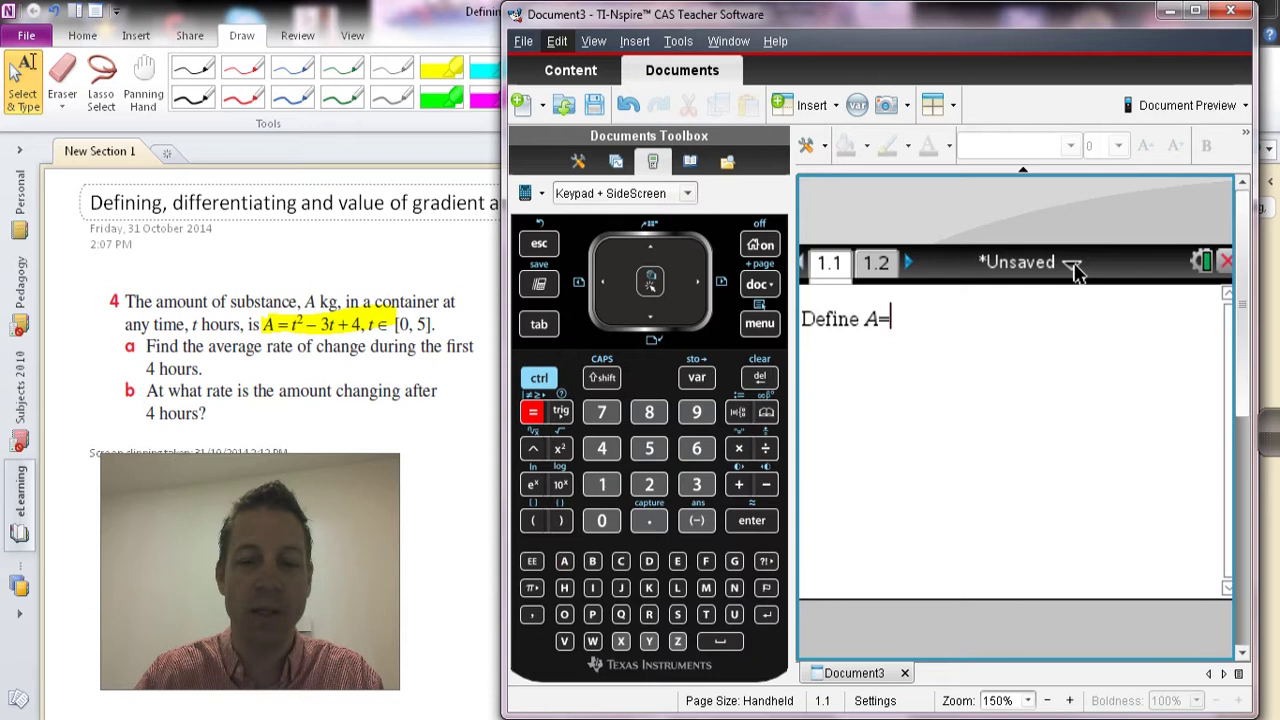
pyautogui.write('t')
pyautogui.click(562, 448)
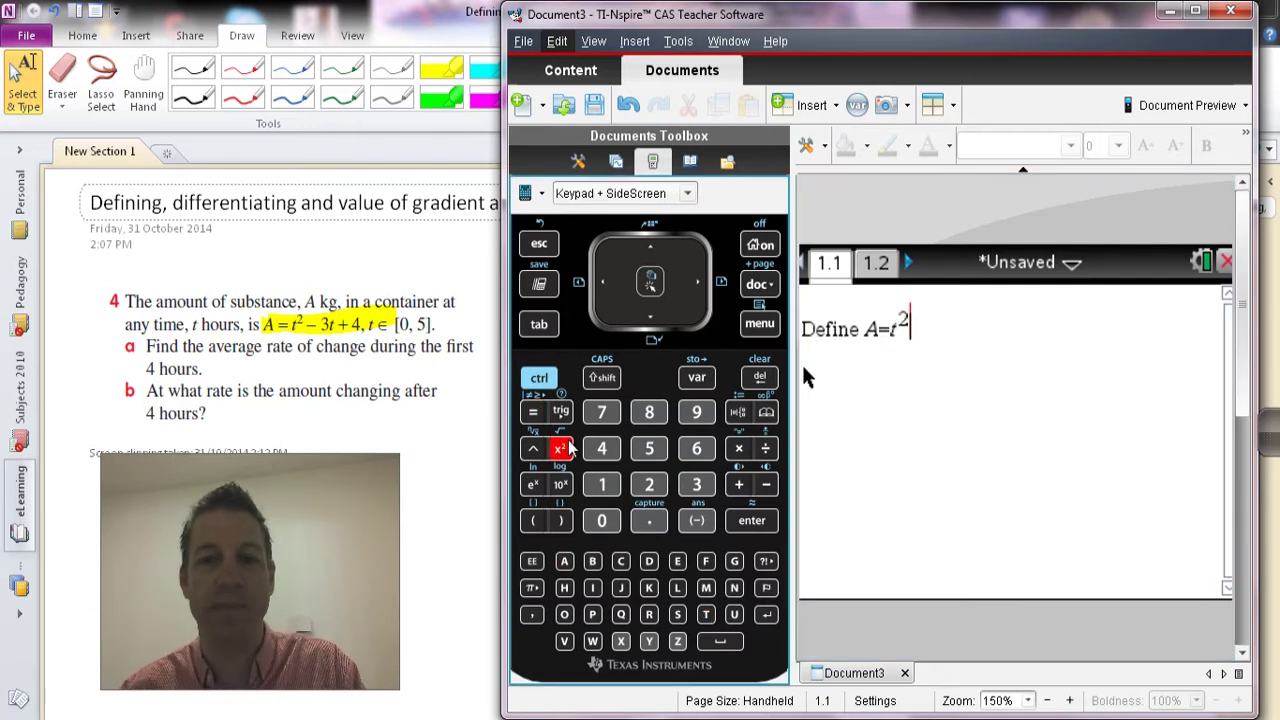
pyautogui.press('Right')
pyautogui.write('-')
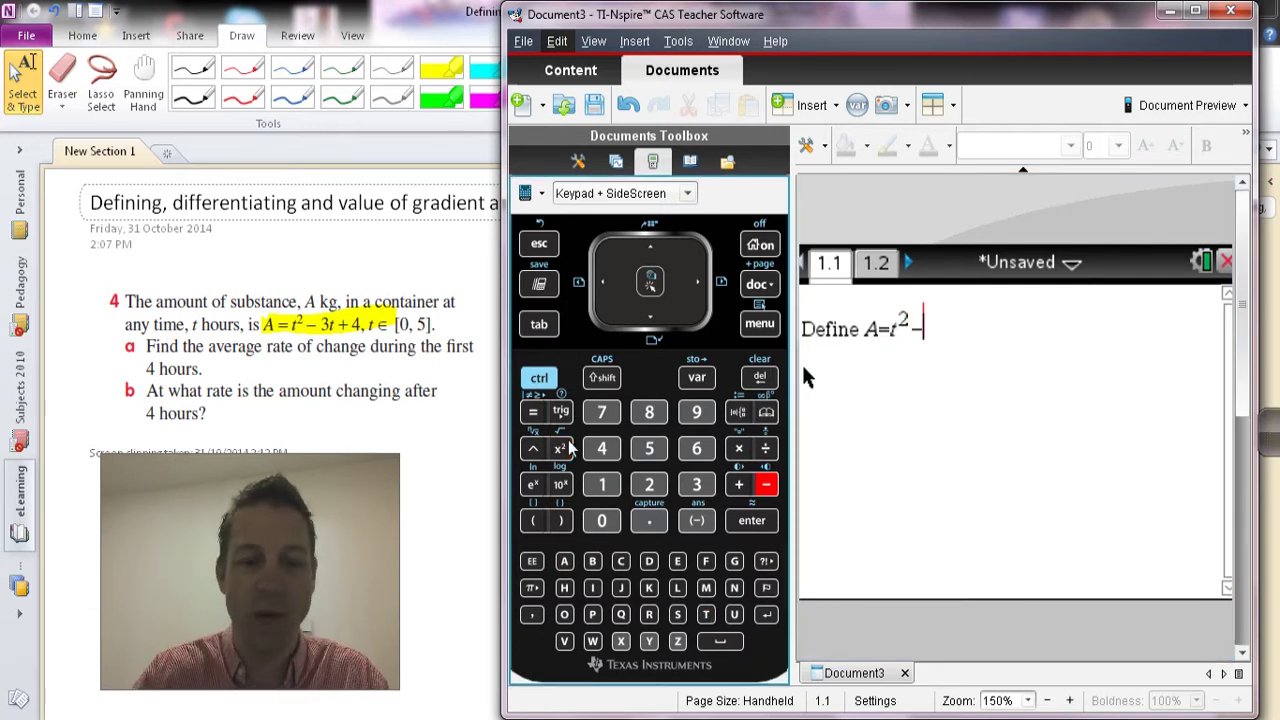
pyautogui.write('3t+')
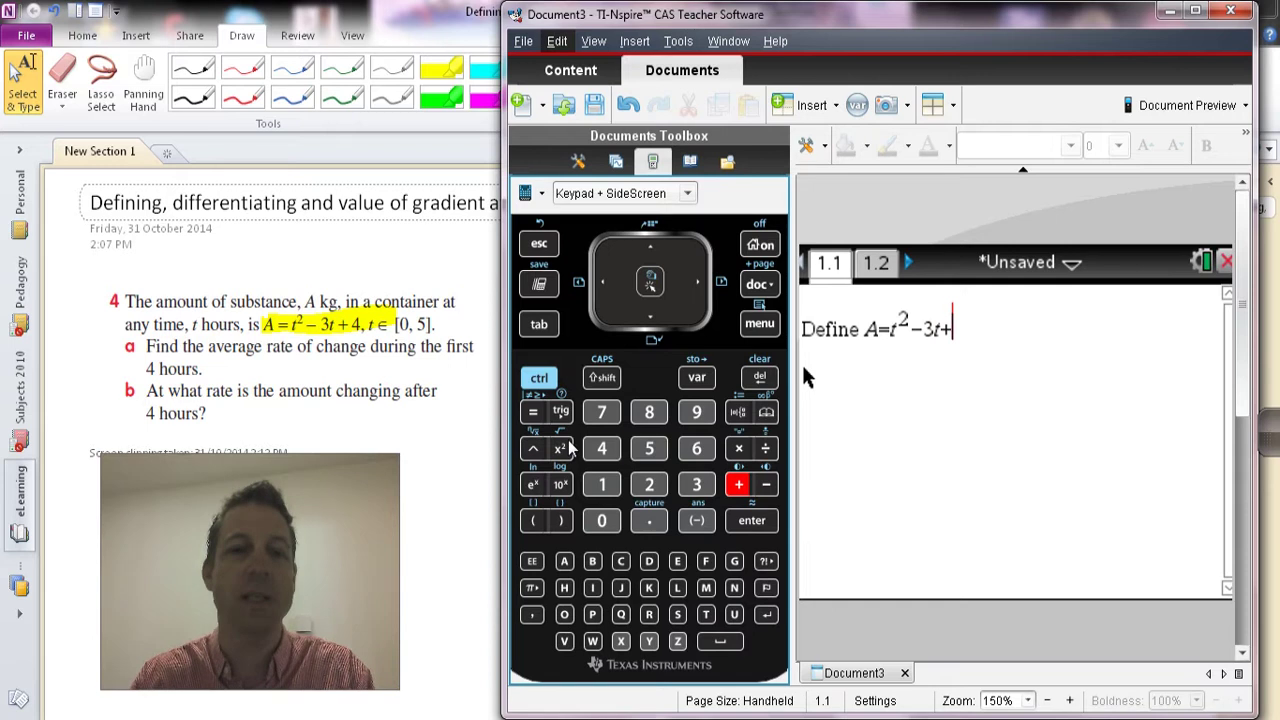
pyautogui.write('4')
pyautogui.press('Return')
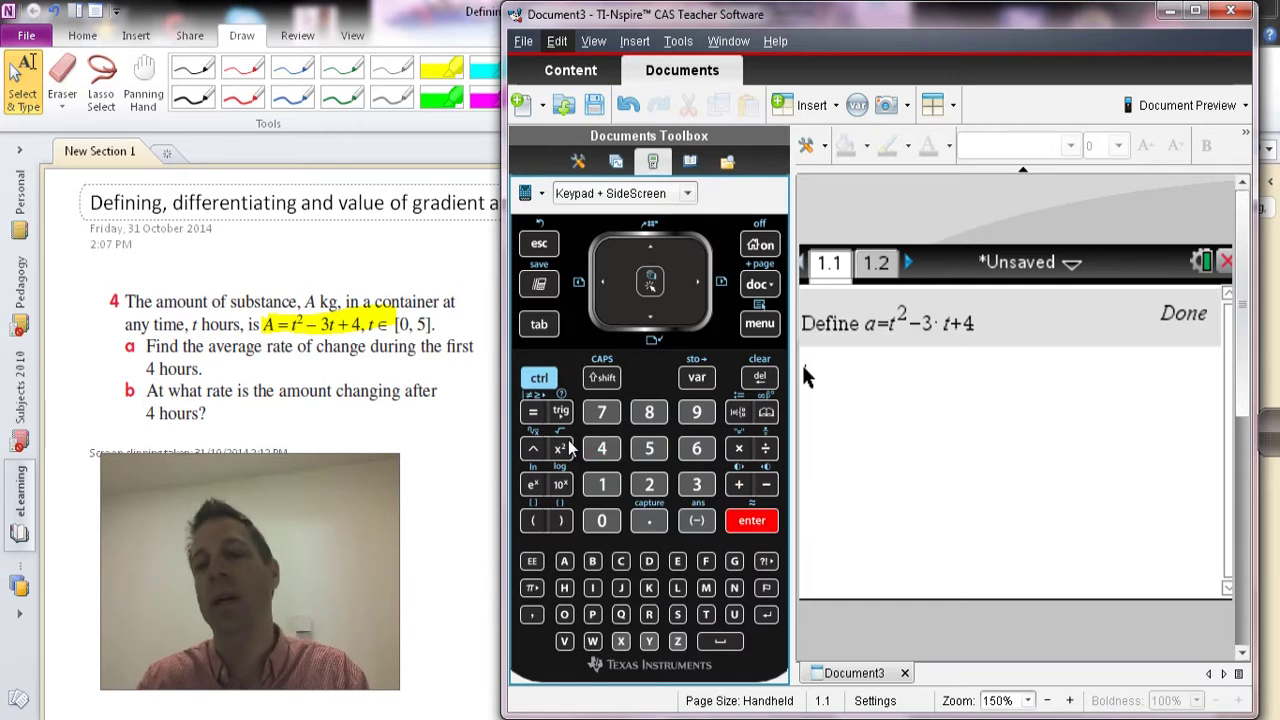
# - Fill a derivative template as d/dt(a) and evaluate it to 2·t−3
pyautogui.click(757, 328)
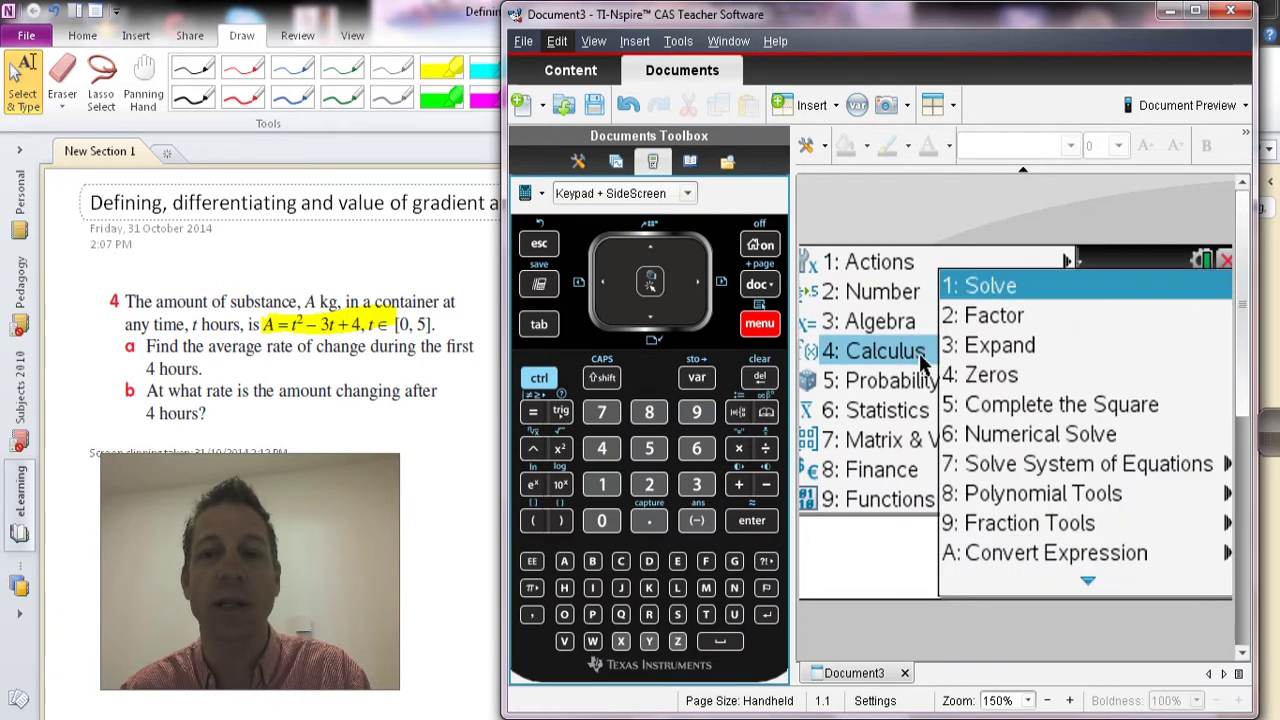
pyautogui.moveTo(918, 355)
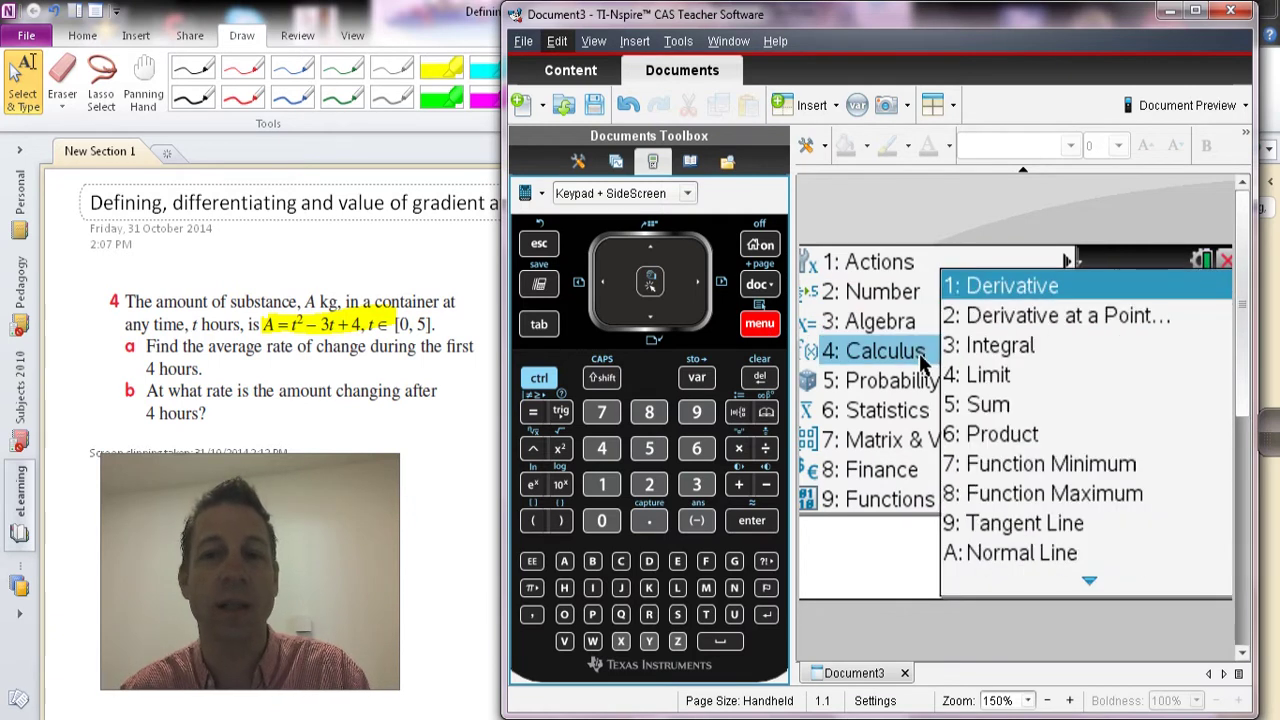
pyautogui.click(997, 288)
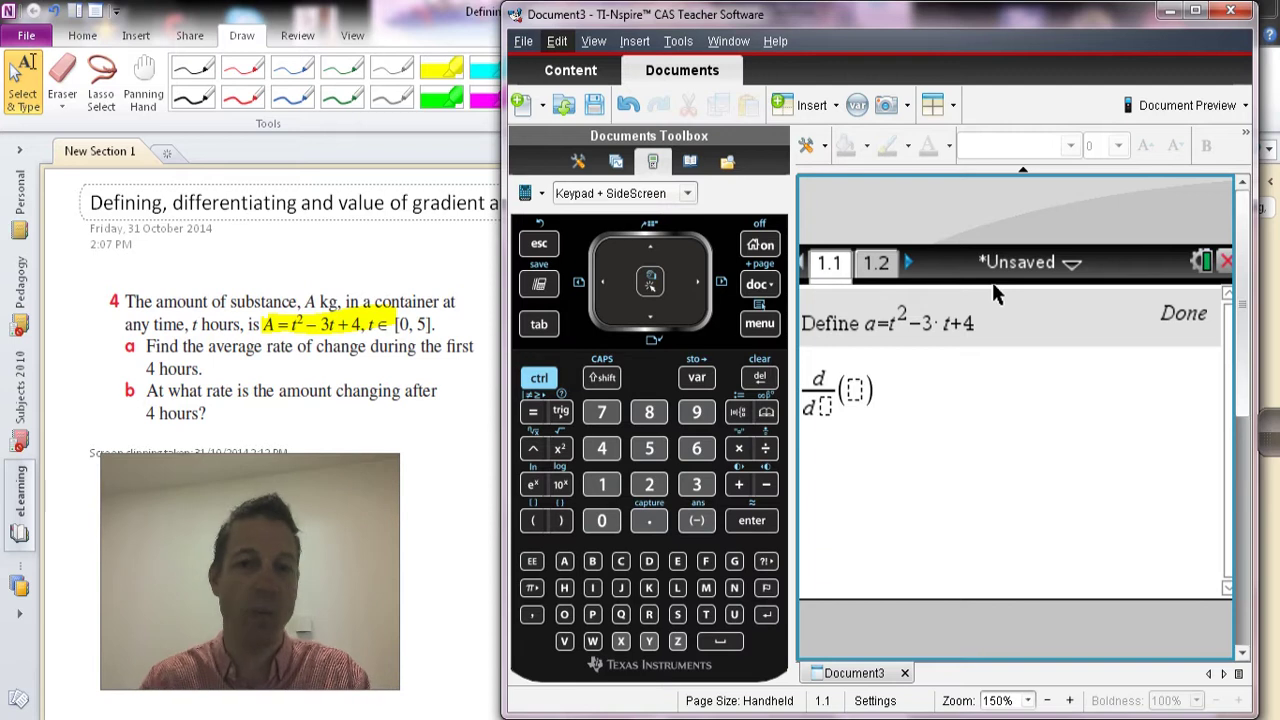
pyautogui.write('t')
pyautogui.press('Right')
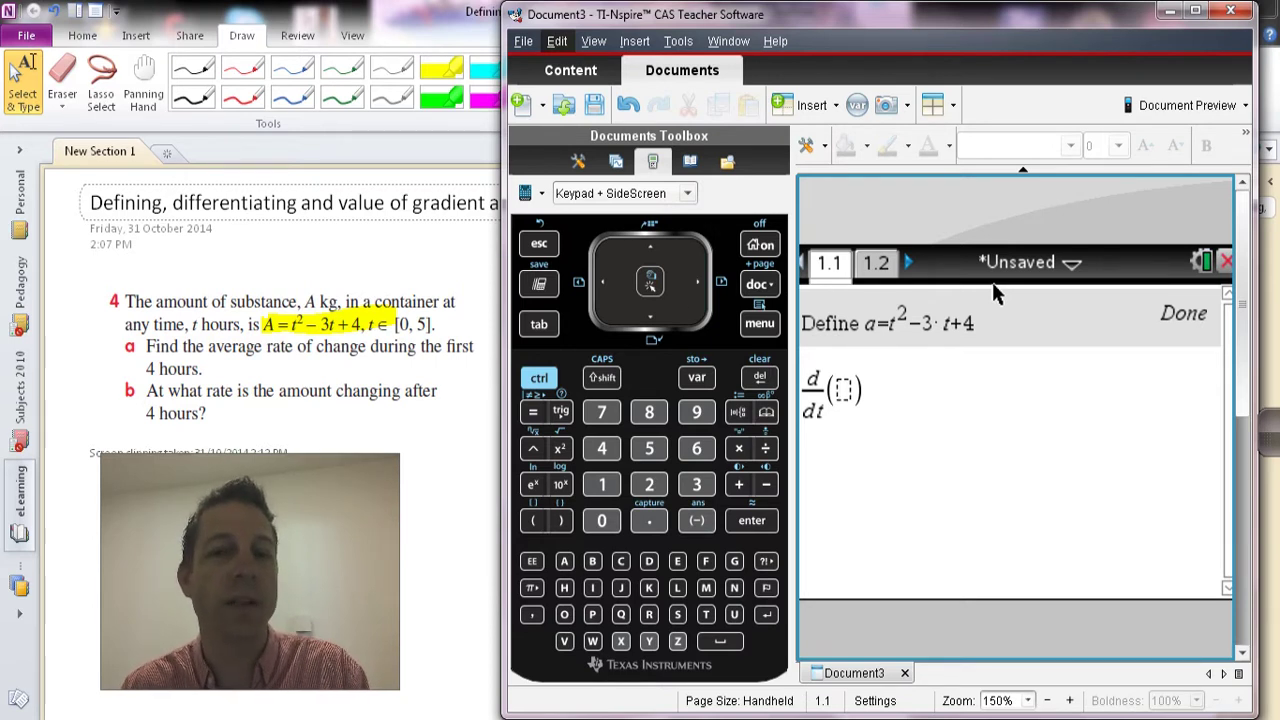
pyautogui.write('a')
pyautogui.press('Right')
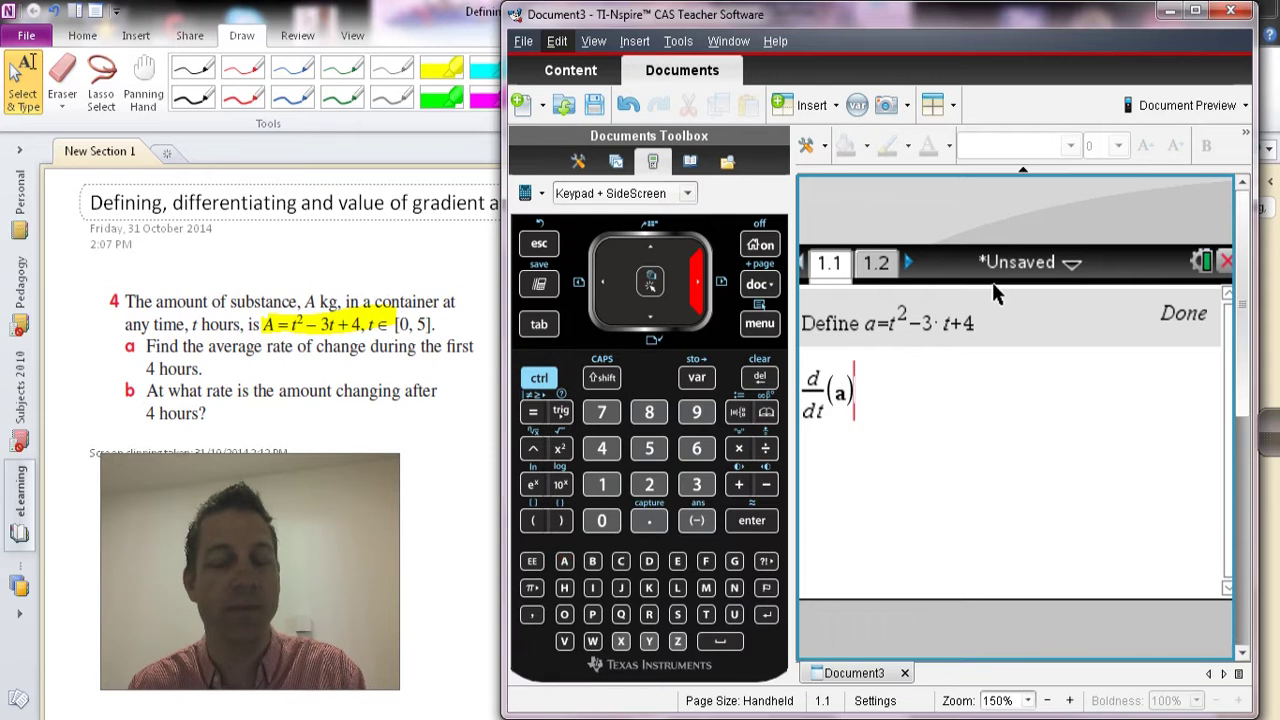
pyautogui.press('Return')
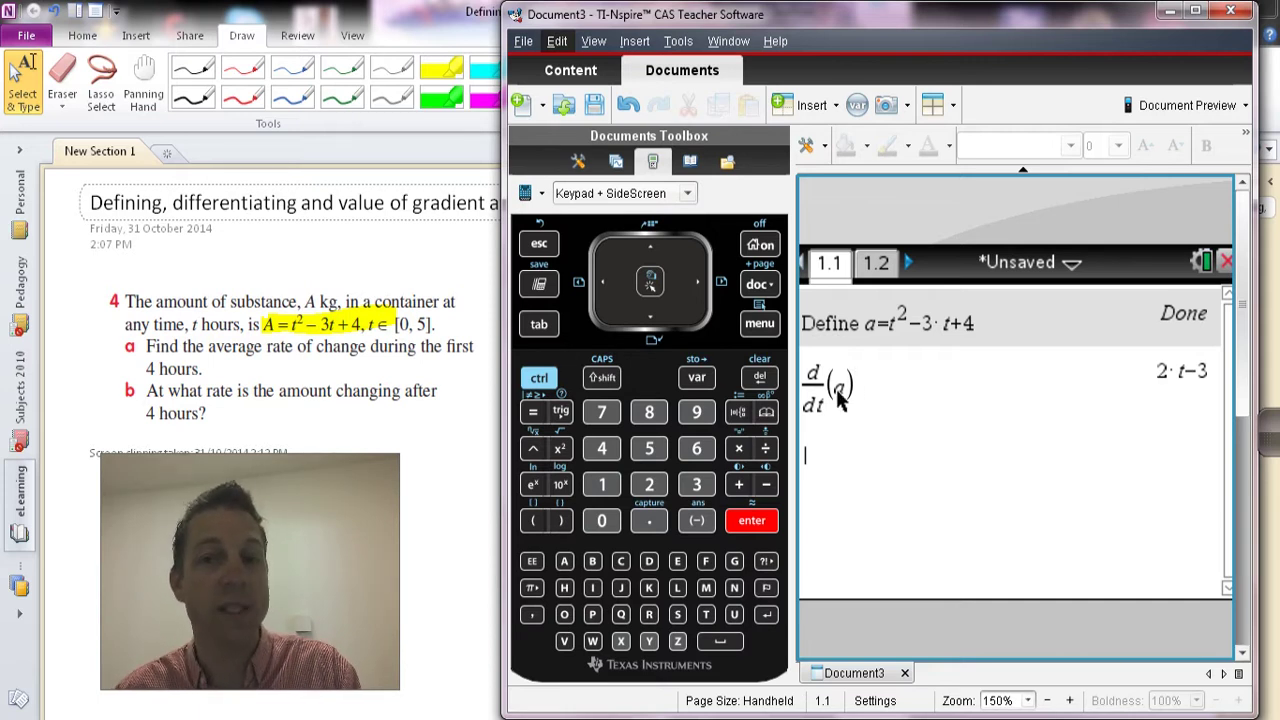
# - Insert a derivative template and fill it as d/dt(a)
pyautogui.click(762, 326)
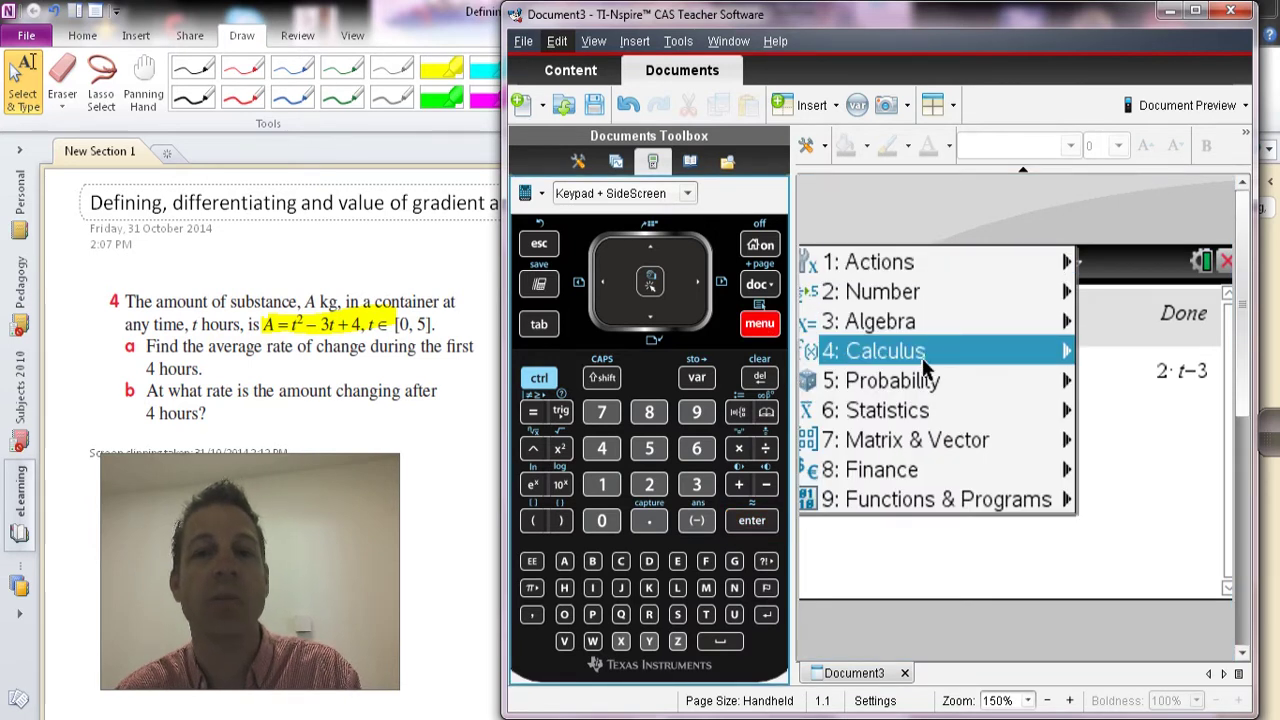
pyautogui.moveTo(925, 370)
pyautogui.click(989, 286)
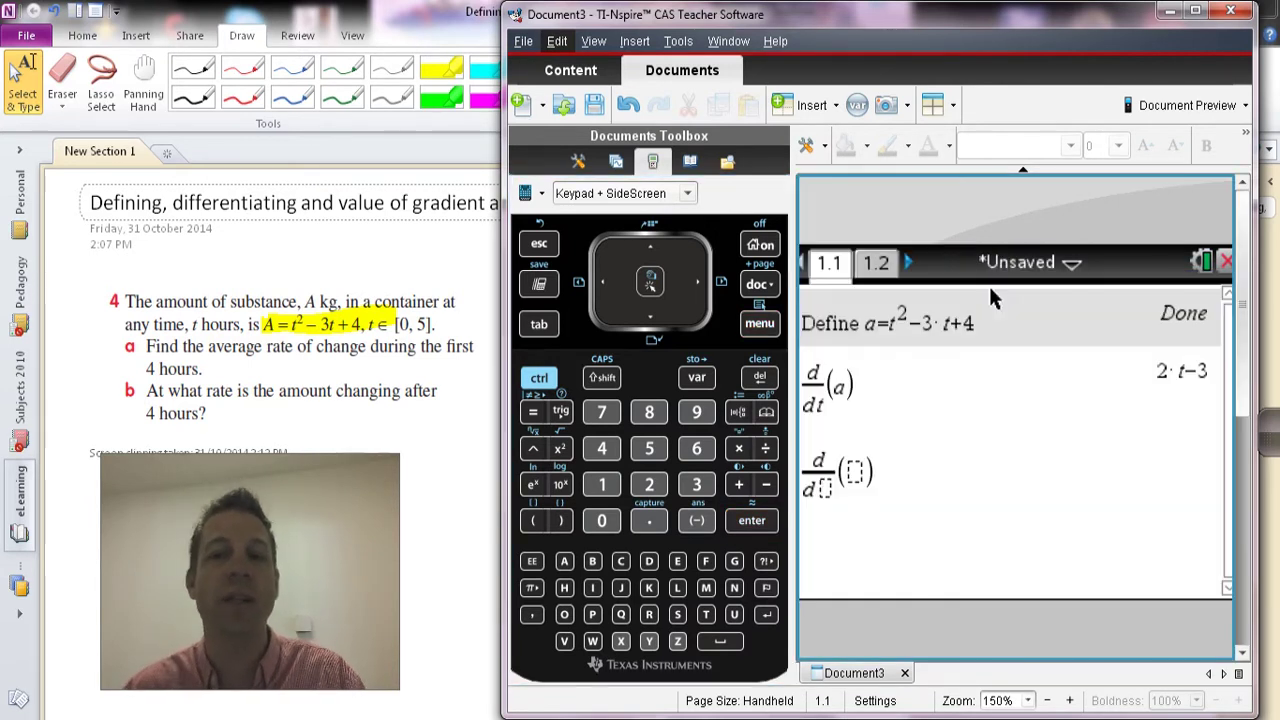
pyautogui.write('t')
pyautogui.press('Right')
pyautogui.write('a')
pyautogui.press('Right')
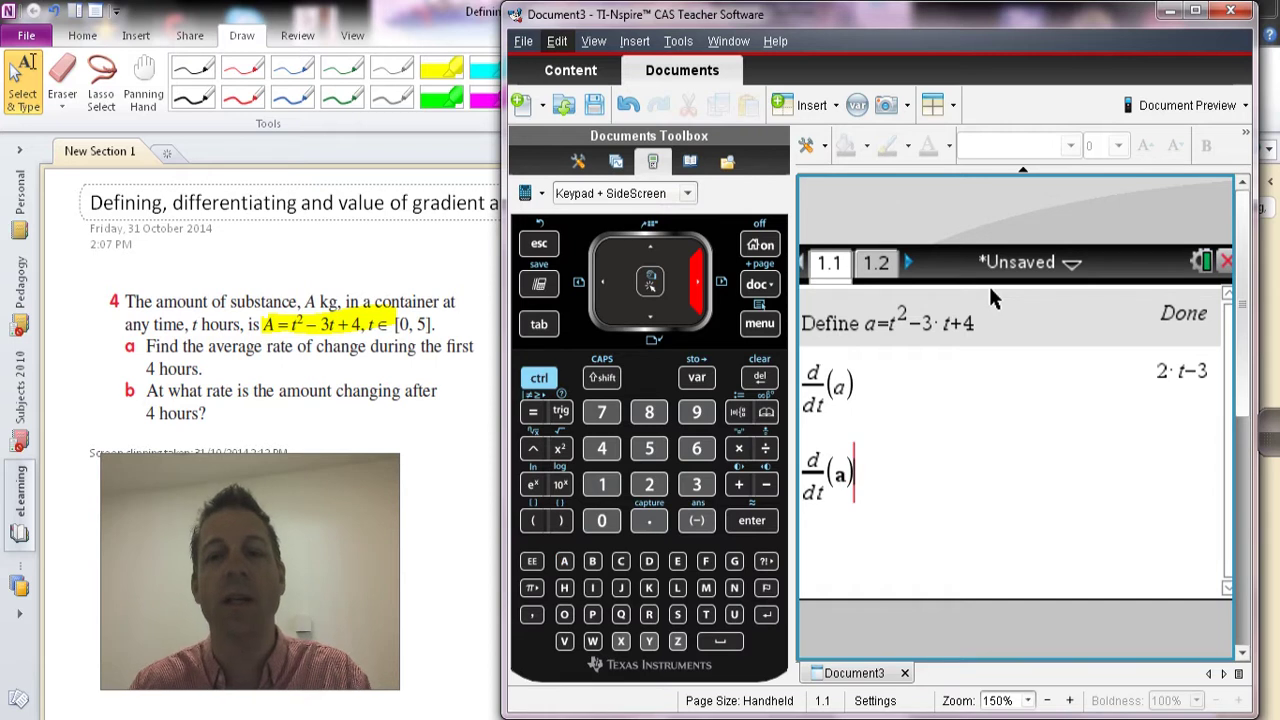
# - Append the 'given' bar with t=4 and evaluate, giving 5
pyautogui.click(540, 378)
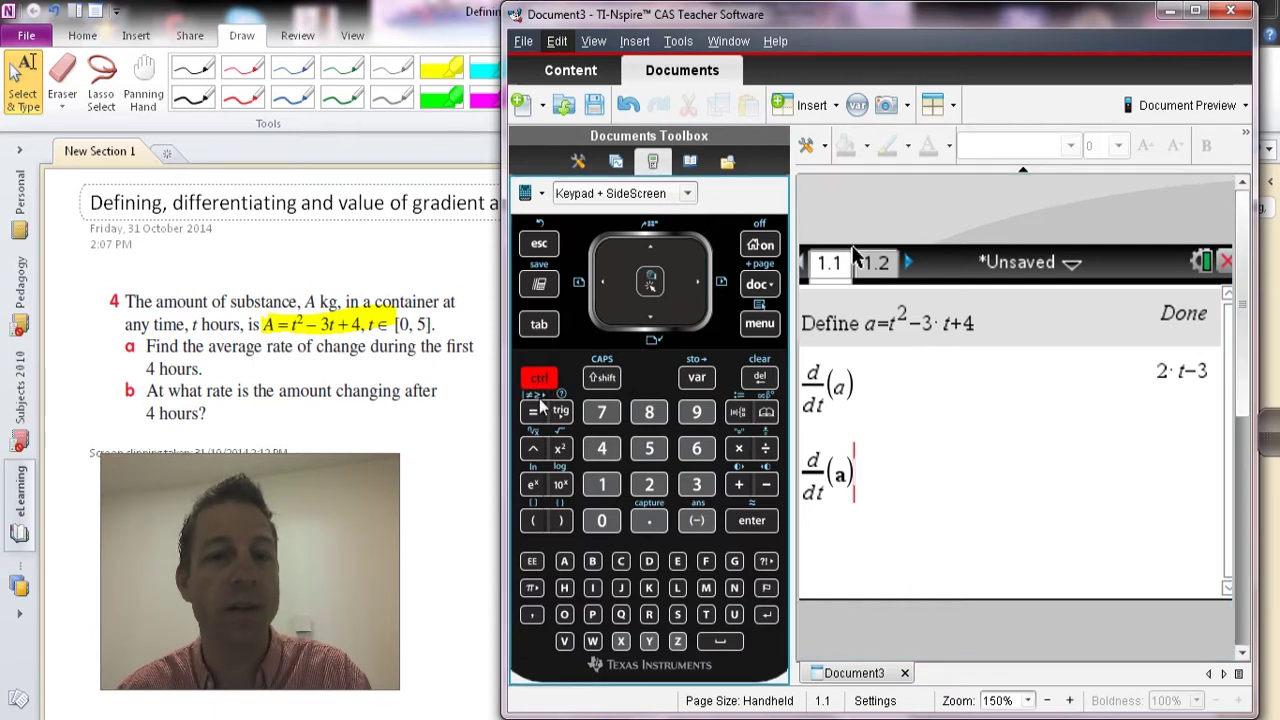
pyautogui.click(533, 413)
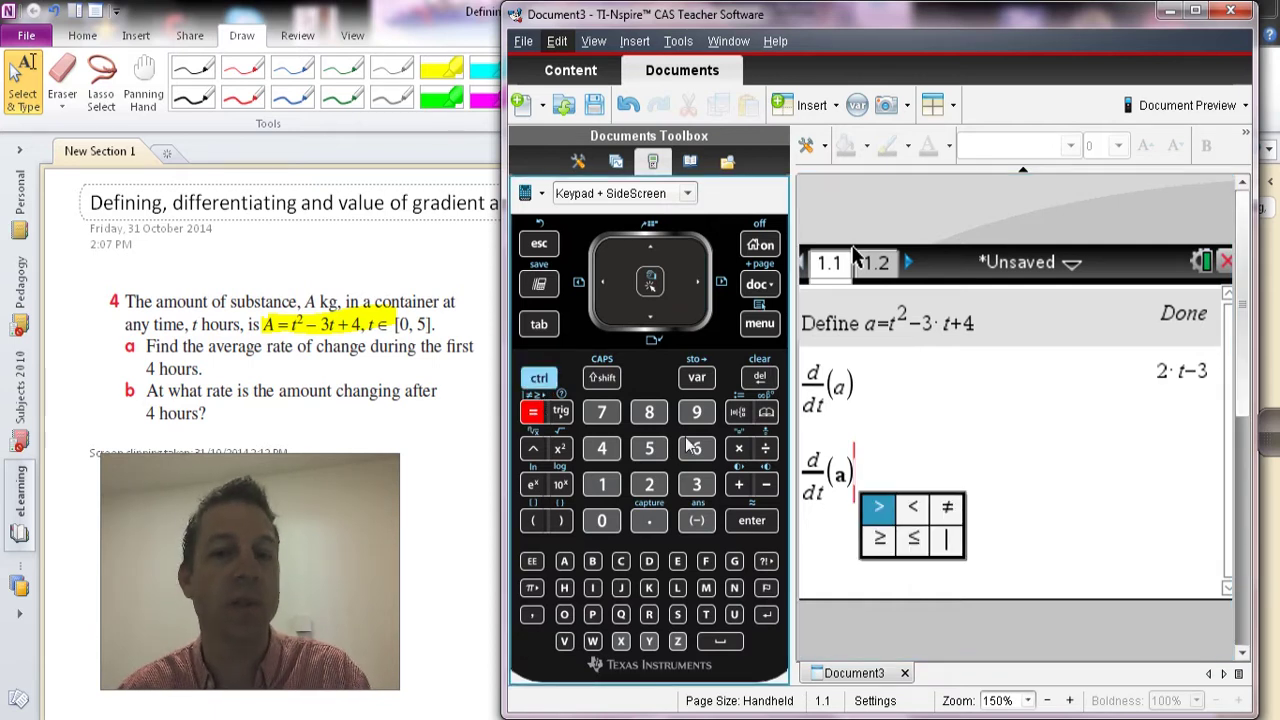
pyautogui.click(946, 541)
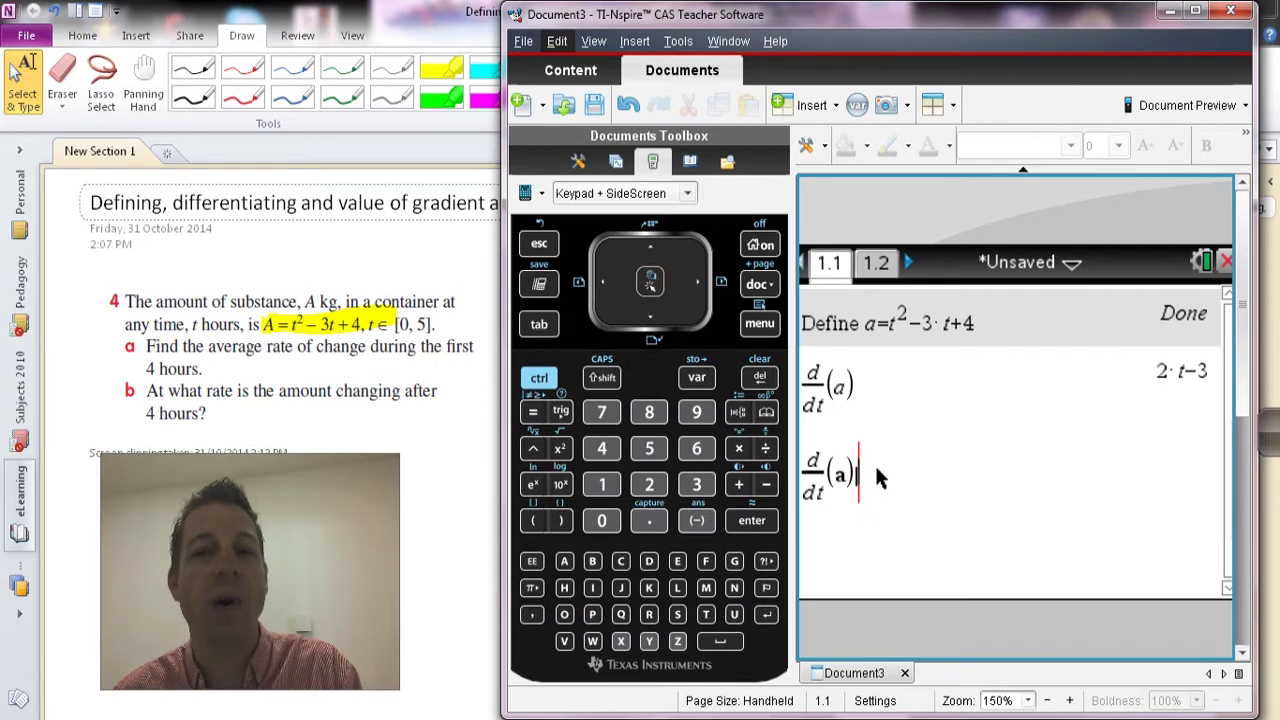
pyautogui.write('t')
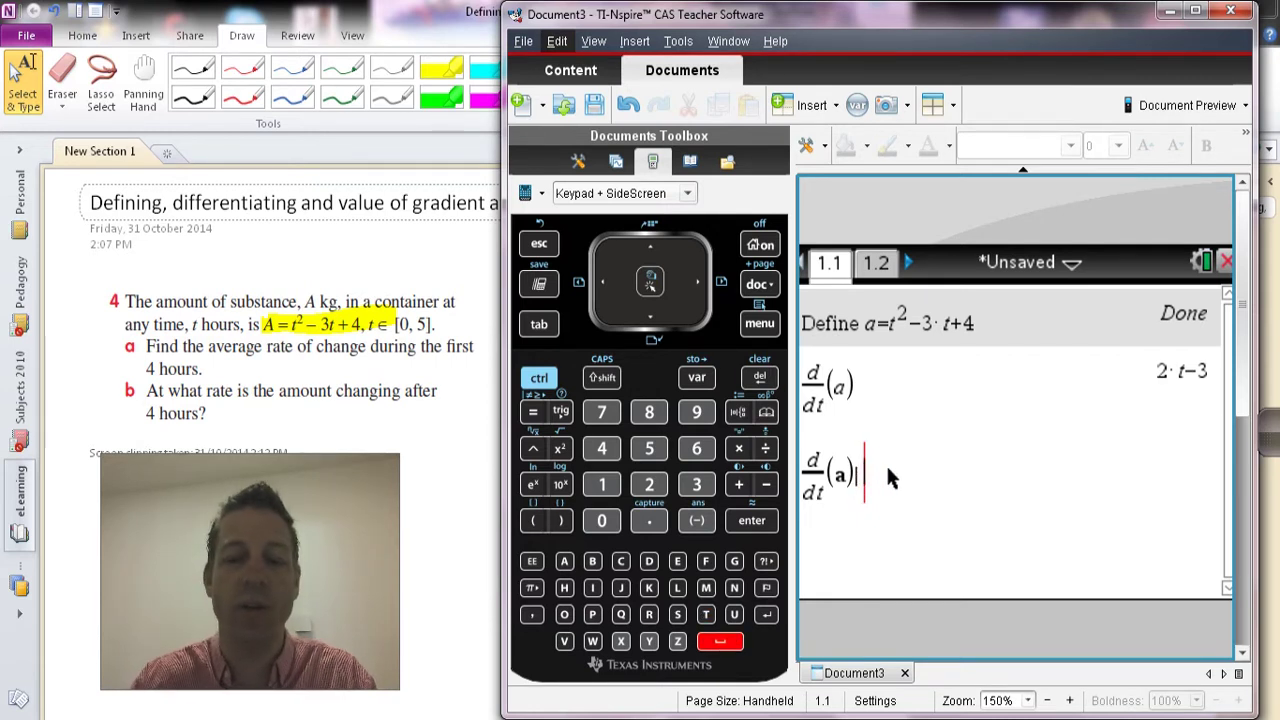
pyautogui.write('=')
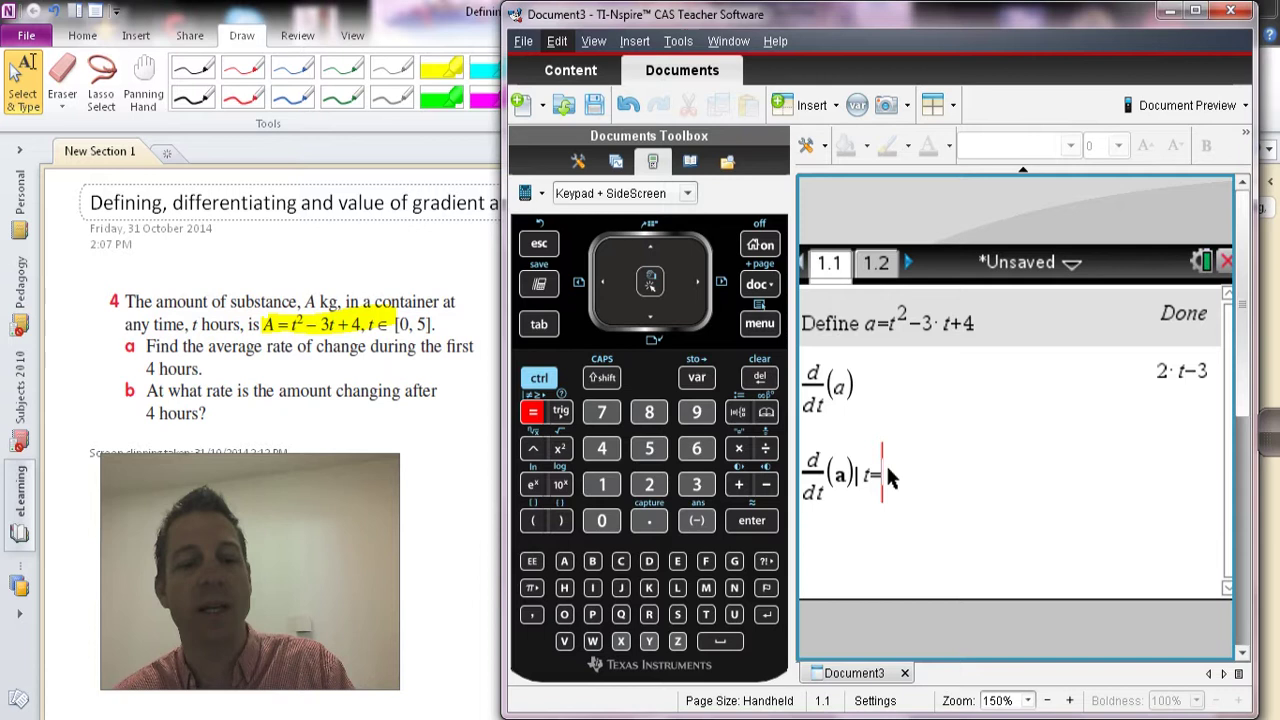
pyautogui.write('4')
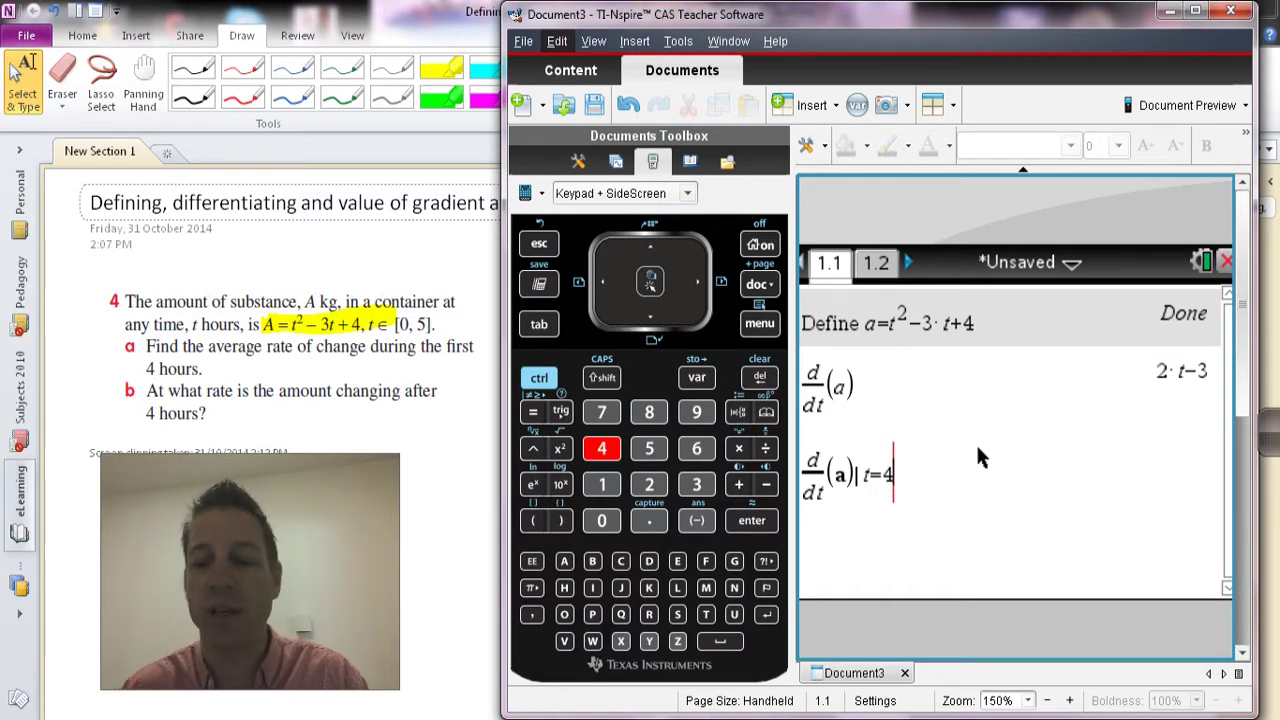
pyautogui.press('Return')
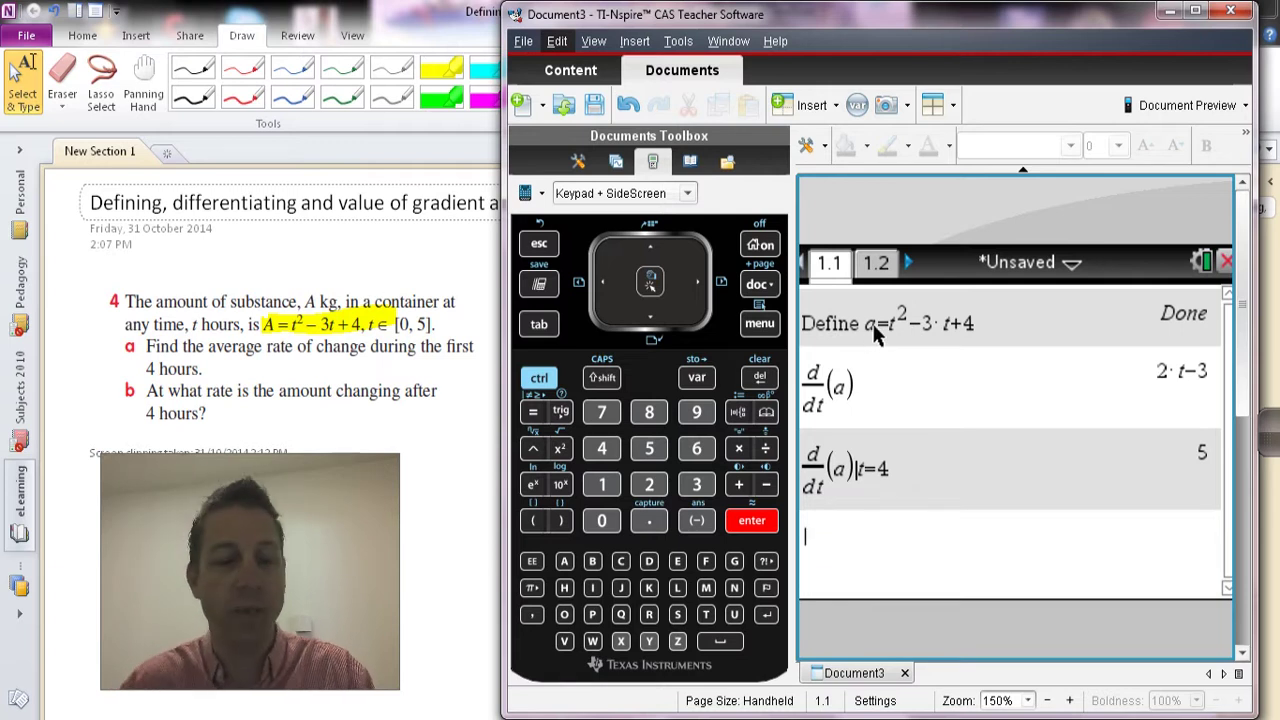
# - Enter 'define y =3x+4' and confirm it with Done
pyautogui.write('define y')
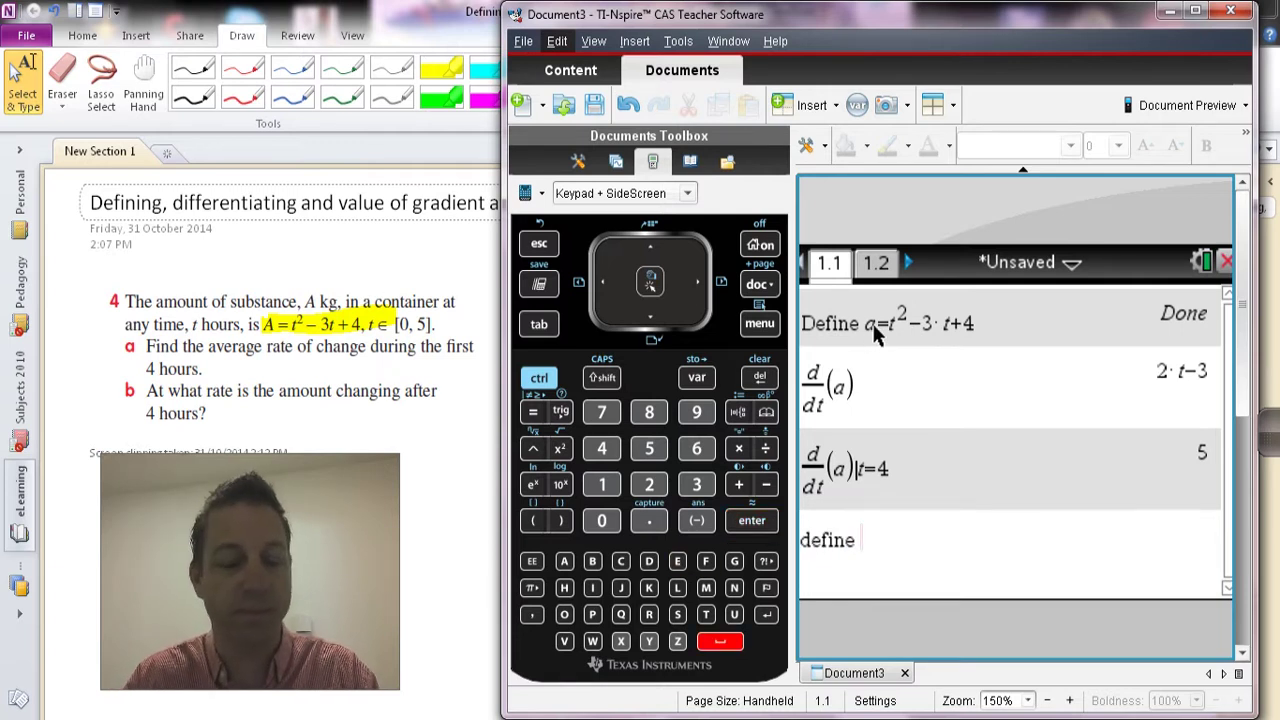
pyautogui.write(' =')
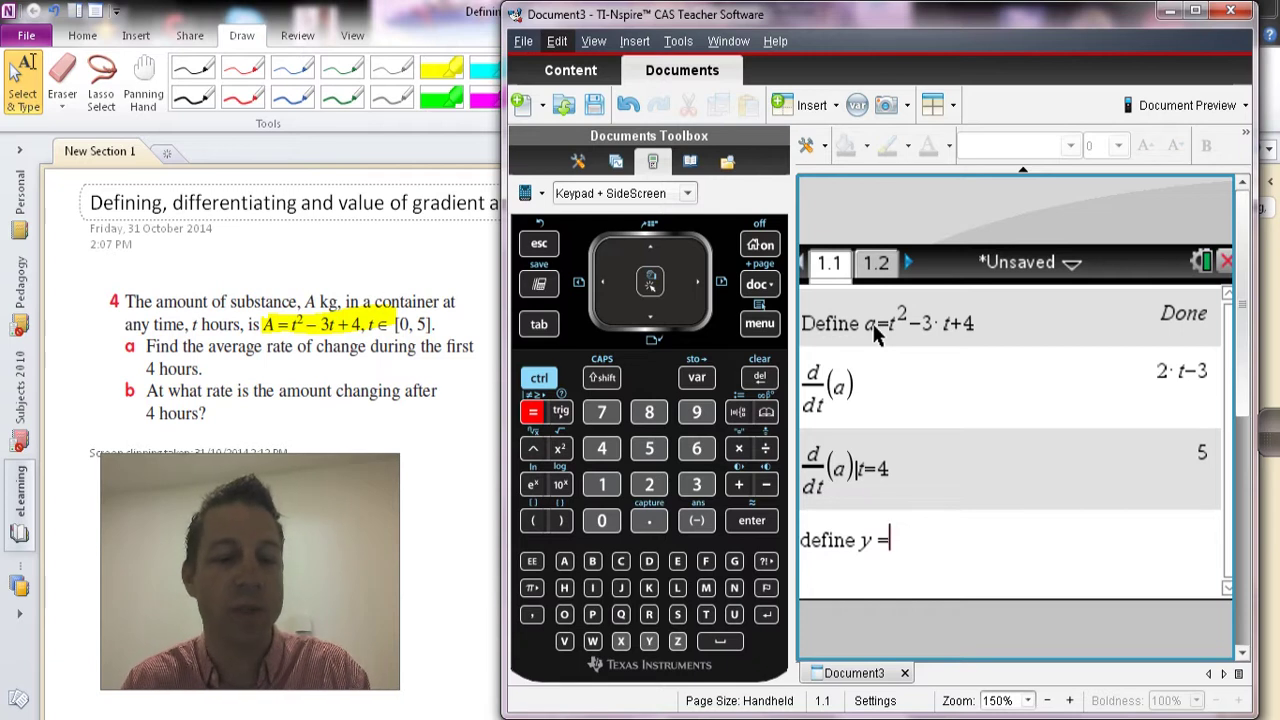
pyautogui.write('3x')
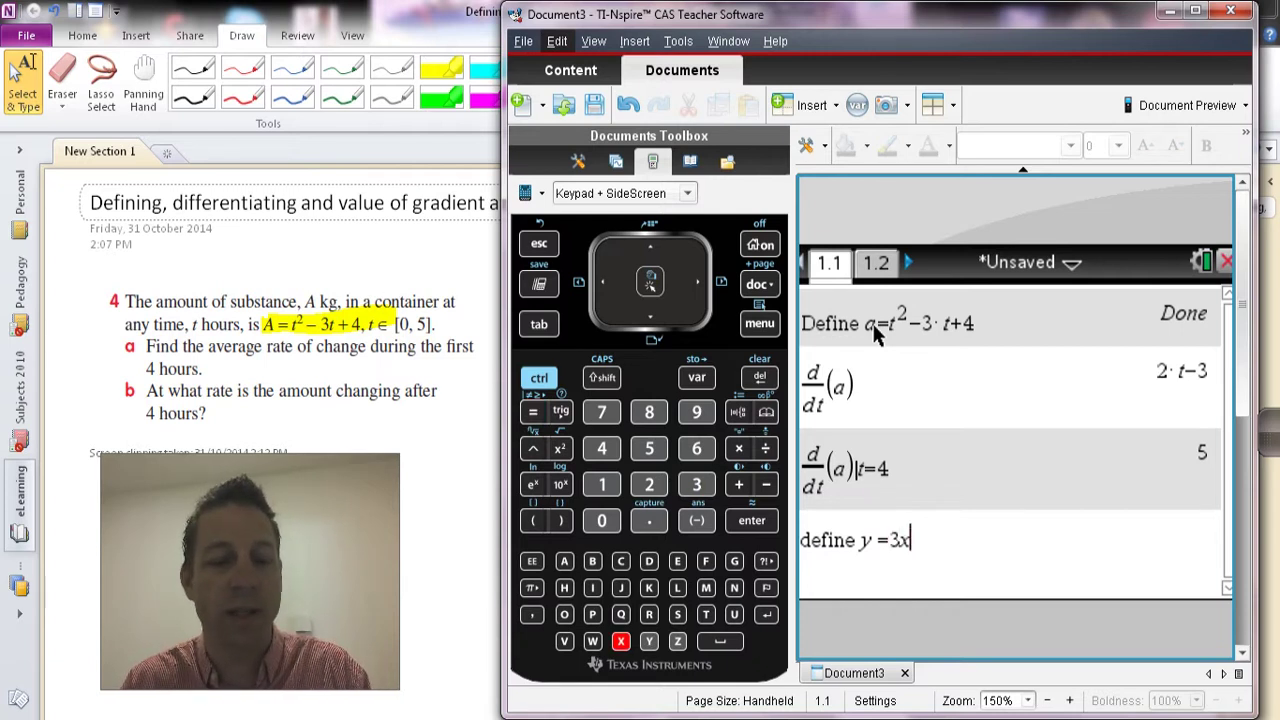
pyautogui.write('+4')
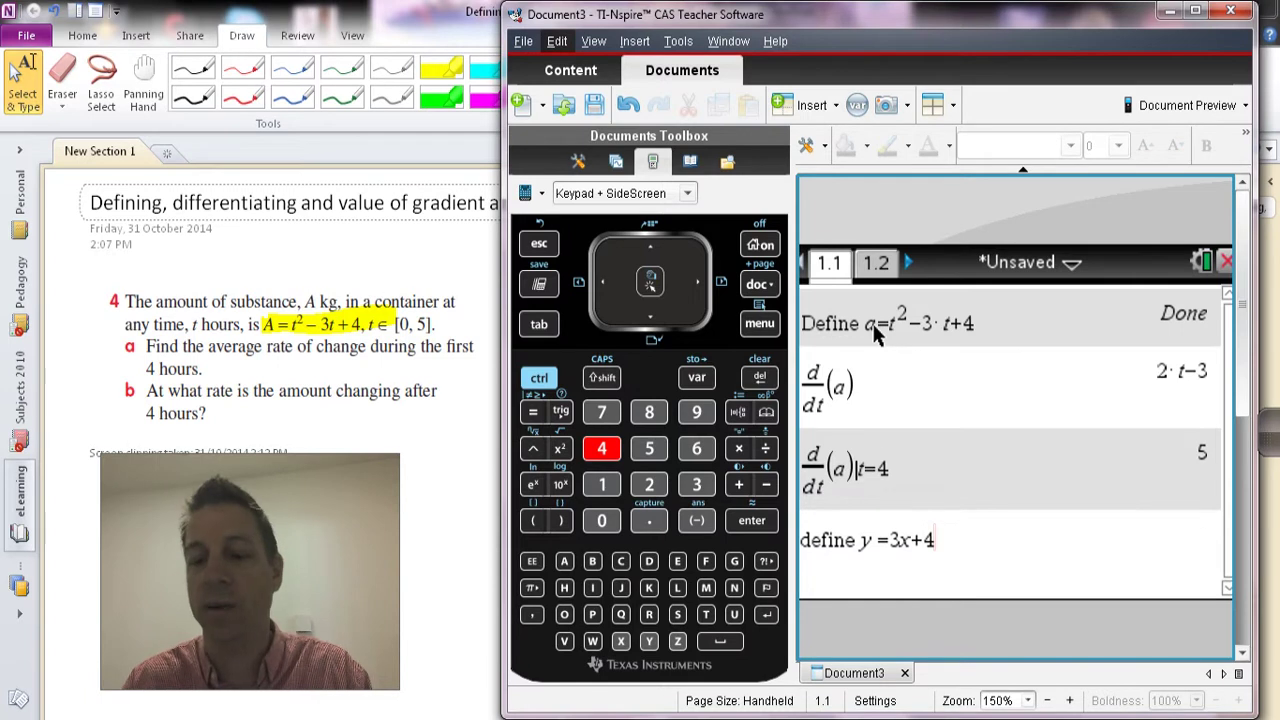
pyautogui.press('Return')
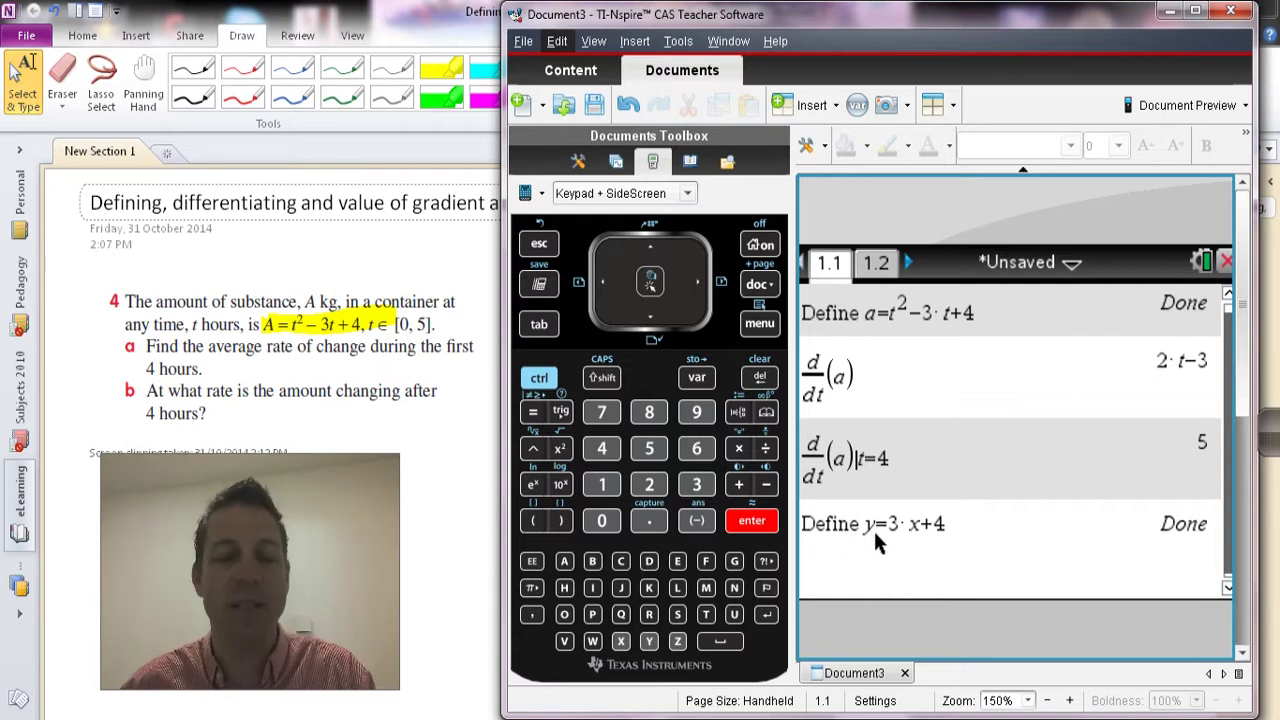
# - Fill a derivative template as d/dx(y) and evaluate it to 3
pyautogui.click(766, 328)
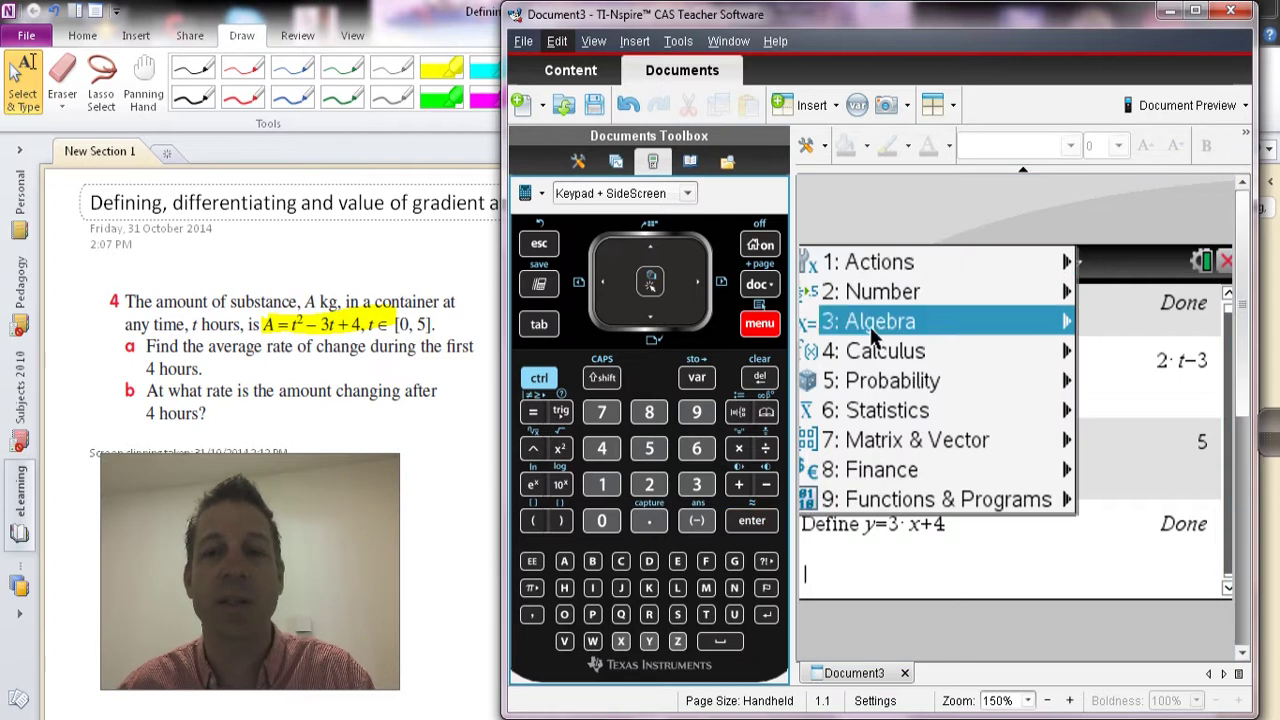
pyautogui.moveTo(870, 350)
pyautogui.click(1020, 290)
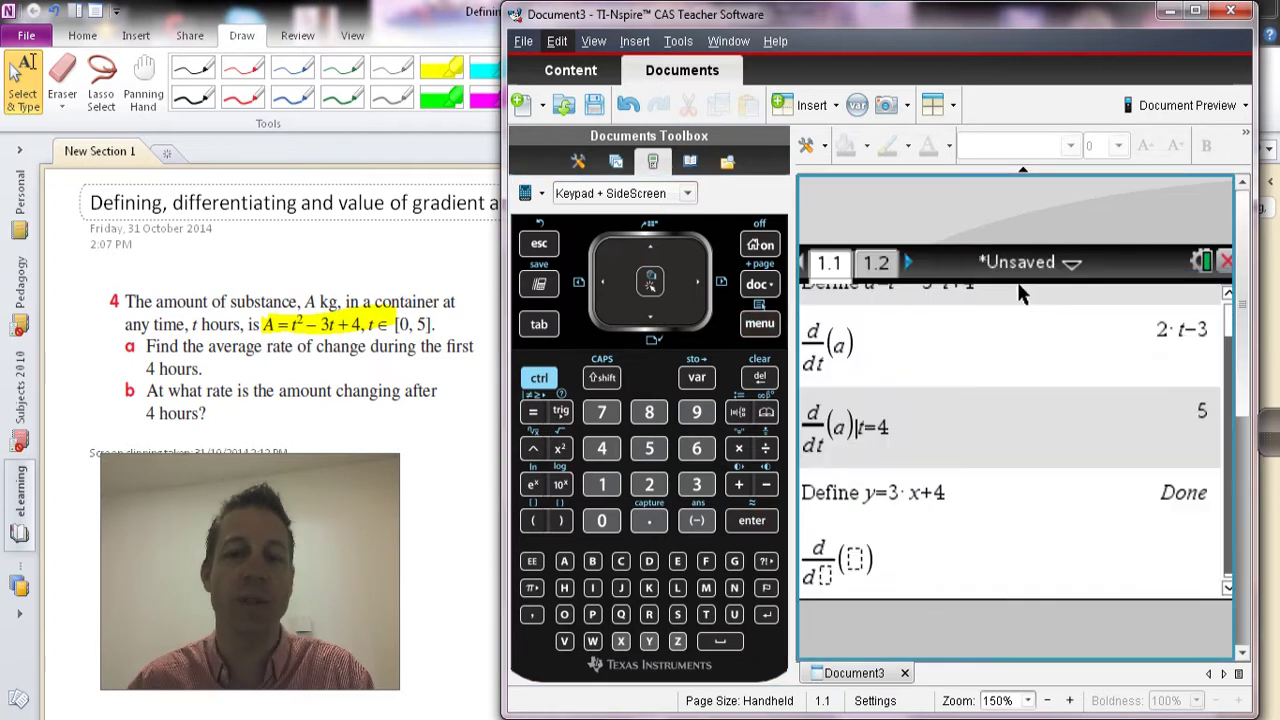
pyautogui.write('x')
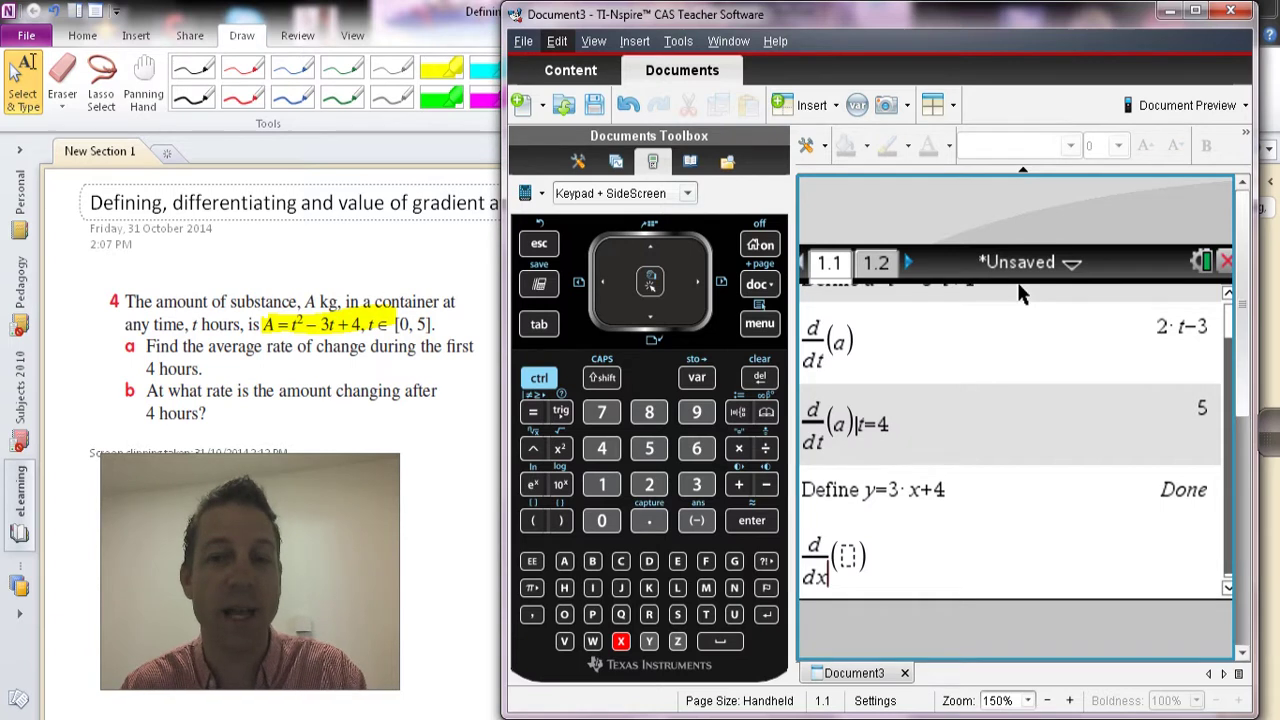
pyautogui.press('Right')
pyautogui.write('y')
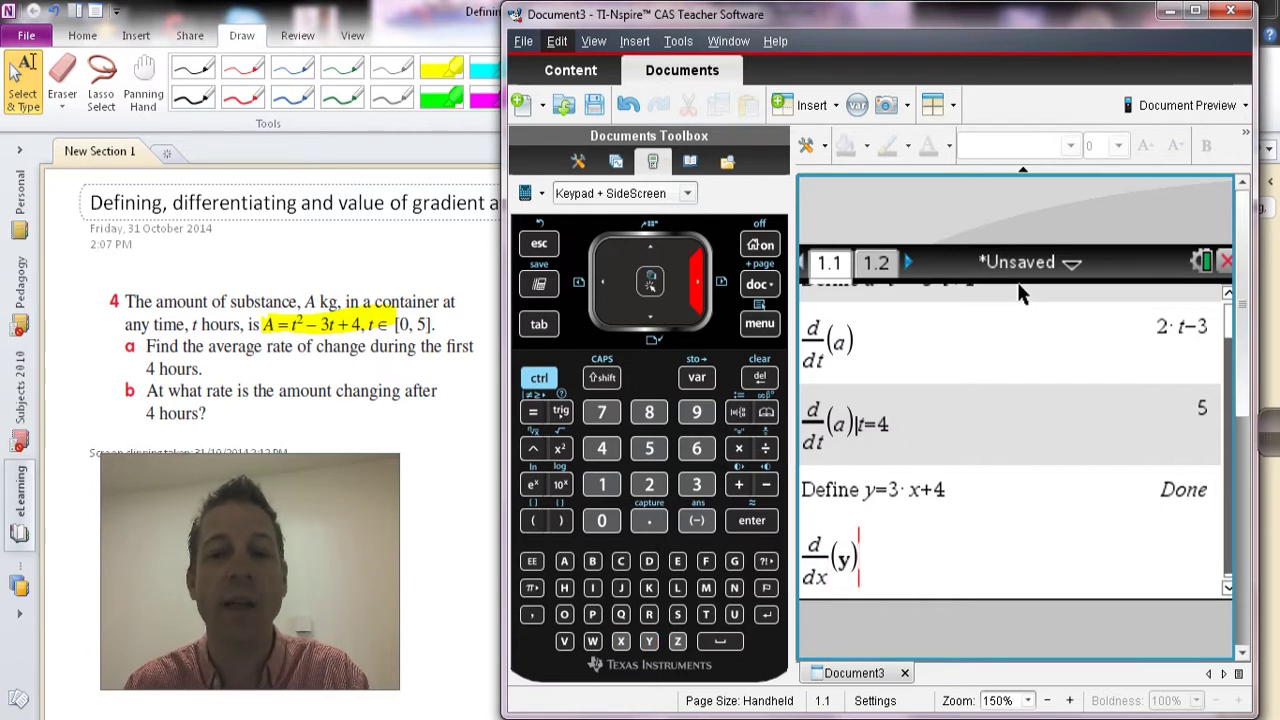
pyautogui.press('Return')
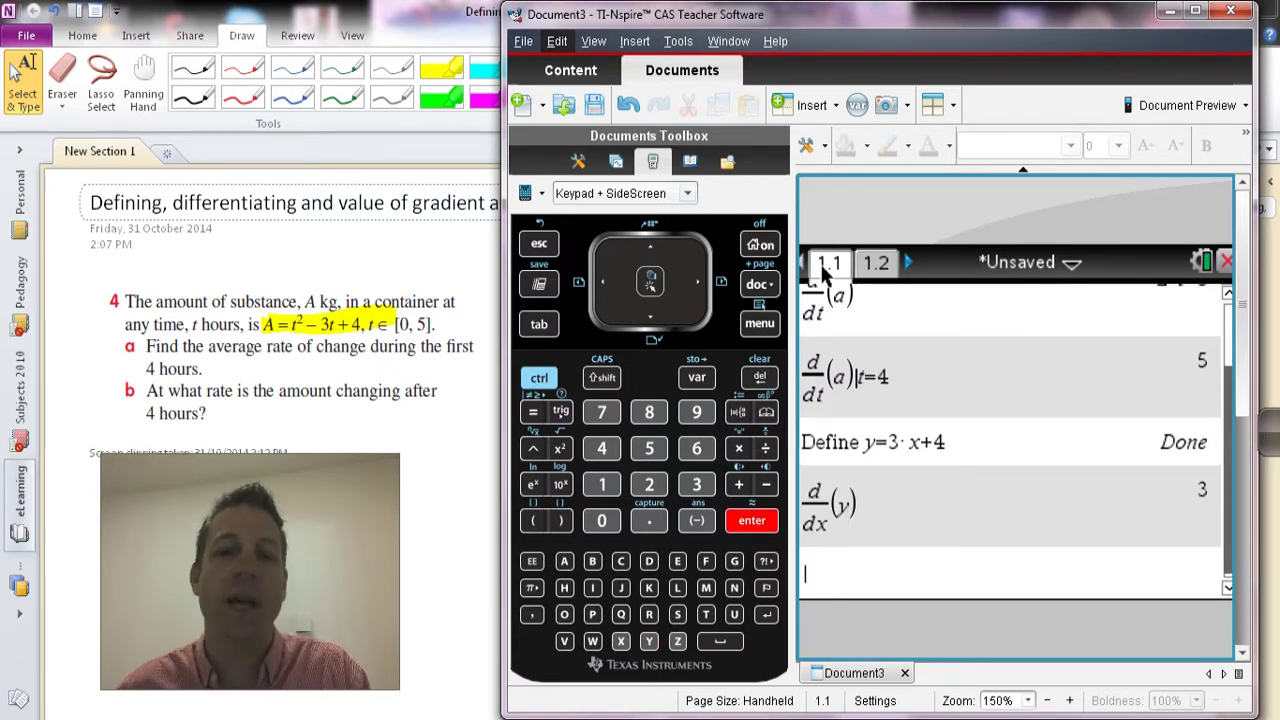